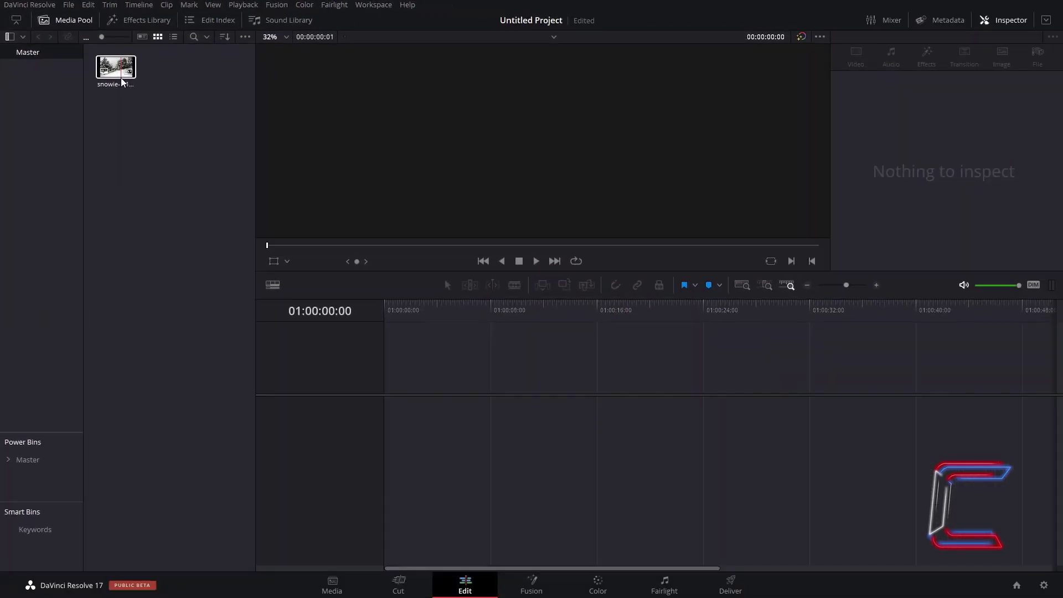
Step: Place the snowy road photo on a new timeline and set its Transform zoom to 1.2
drag(121, 82, 410, 418)
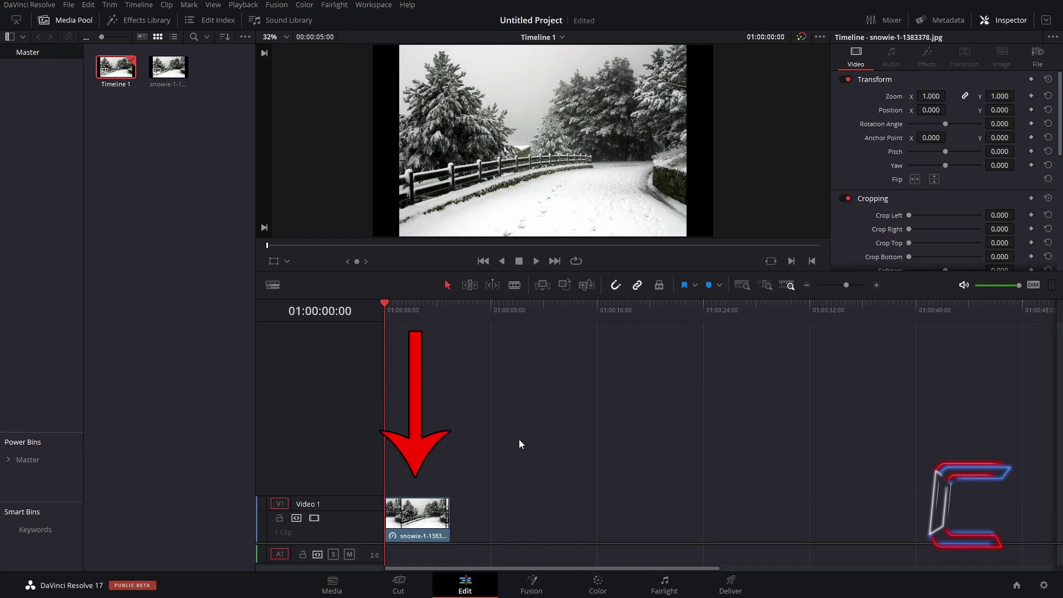
click(436, 510)
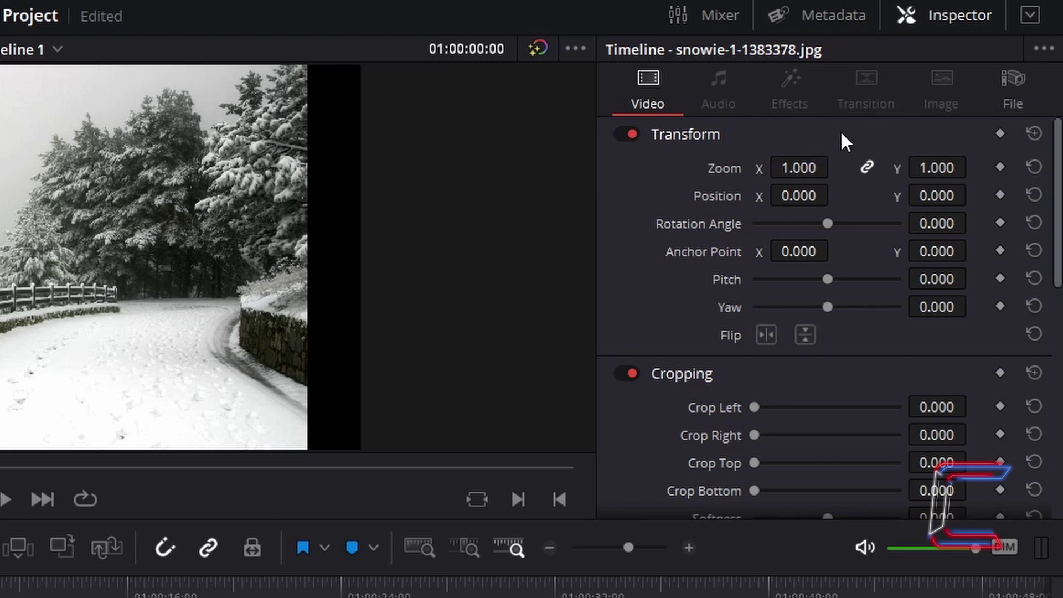
click(810, 168)
text(1.2)
key(Return)
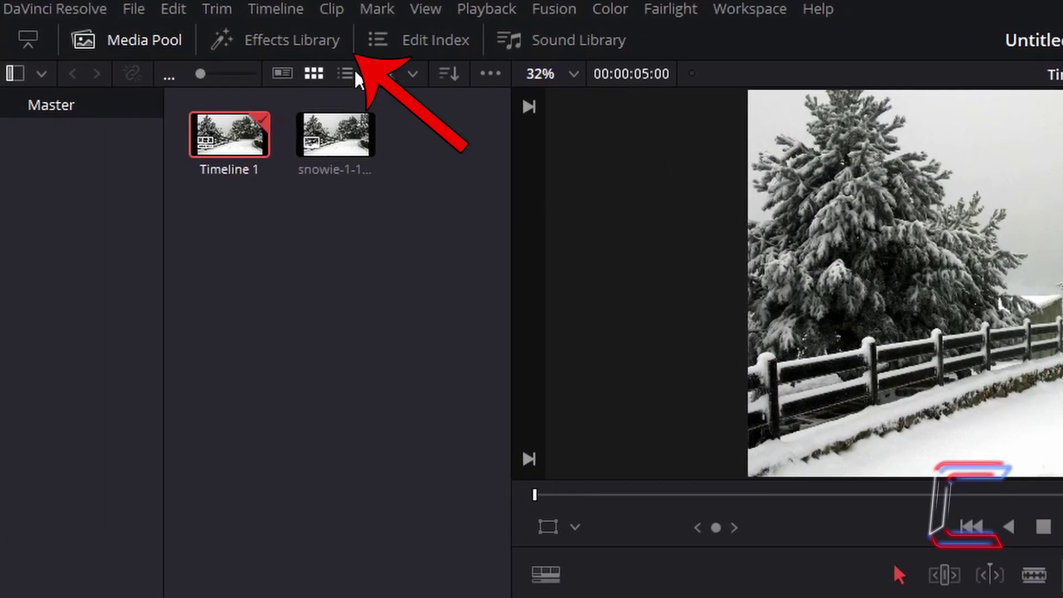
Step: Drag a Solid Color generator from the Toolbox Generators onto Video 1 after the photo clip
click(333, 56)
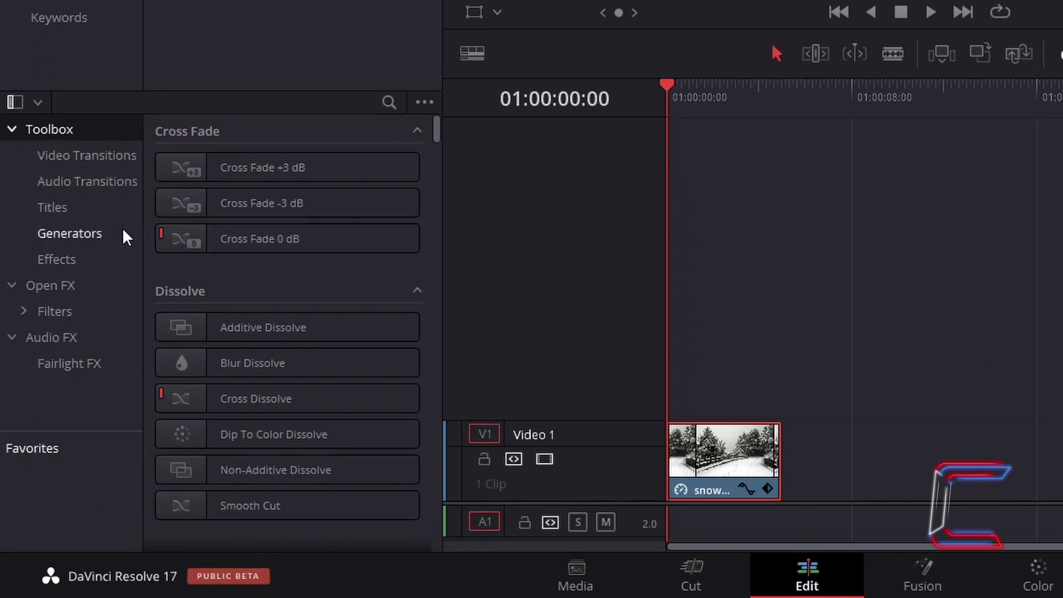
click(109, 242)
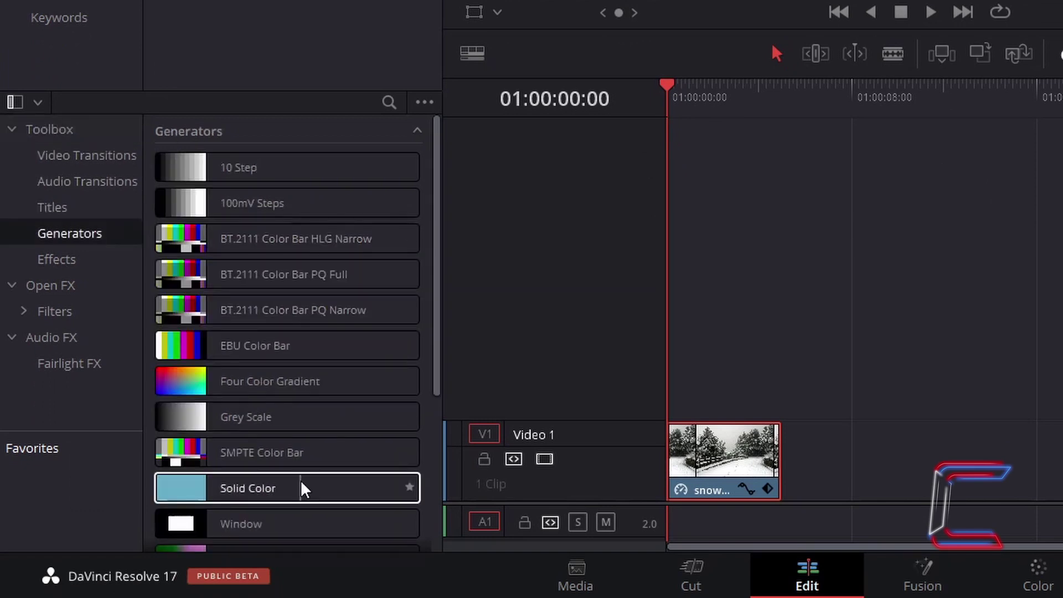
drag(304, 490, 802, 475)
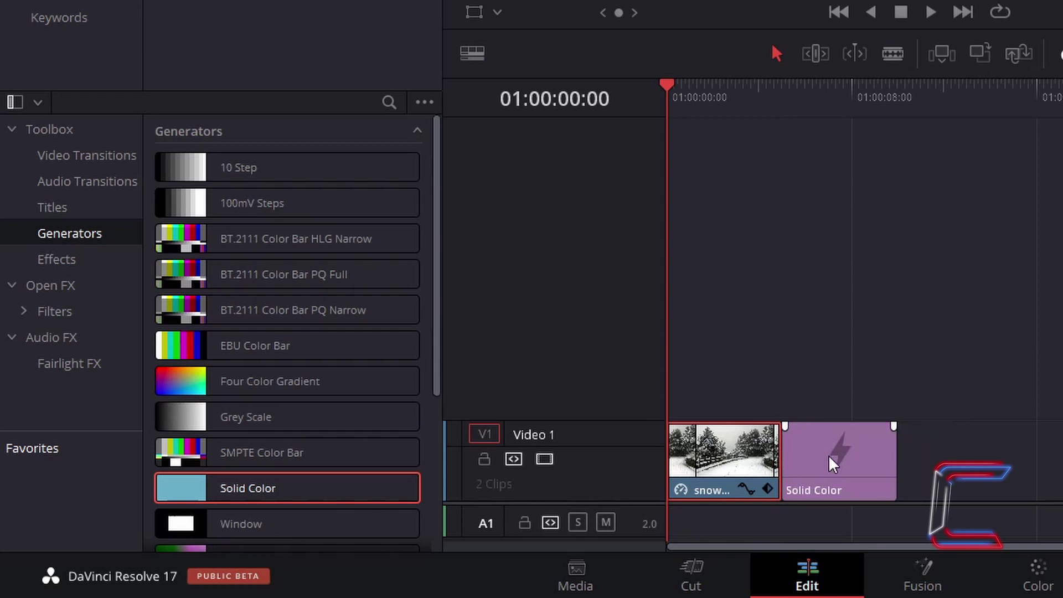
Step: Sample the snow's colour for the Solid Color clip, brighten it to #f5f5f5, and copy the hex
click(834, 465)
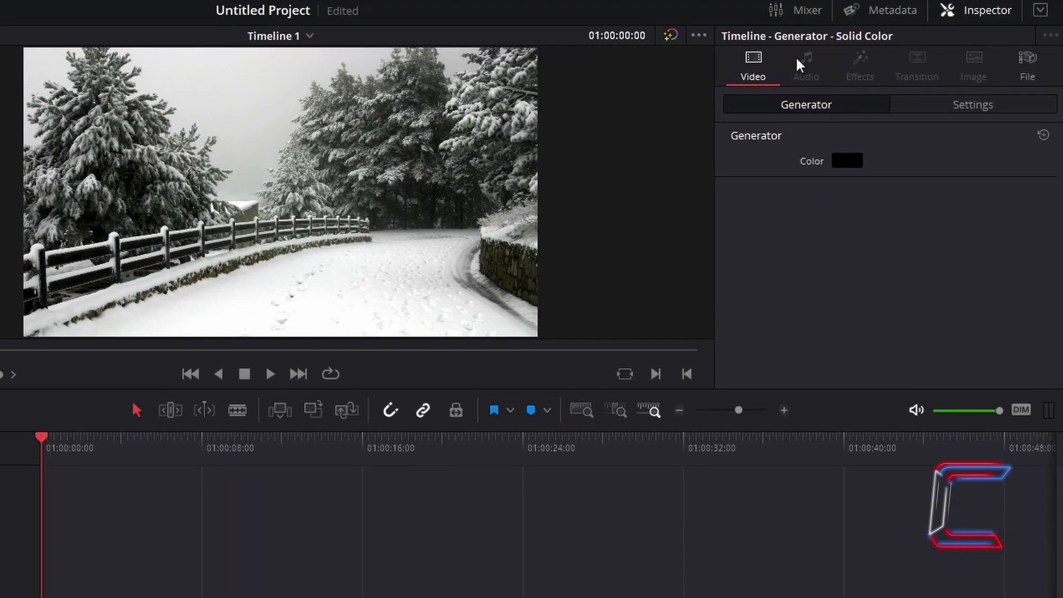
click(855, 164)
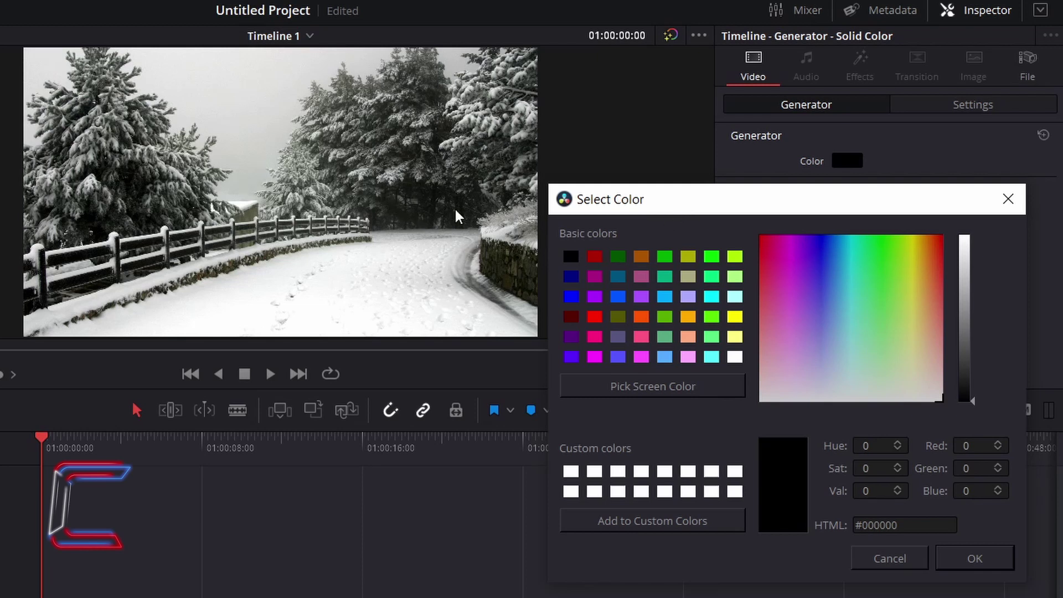
click(715, 386)
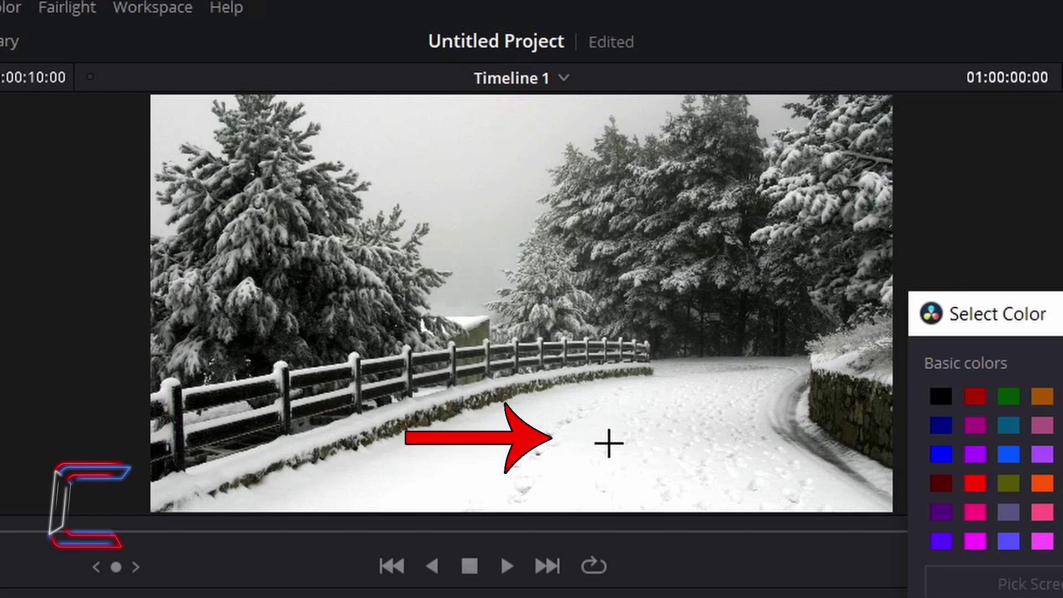
click(609, 444)
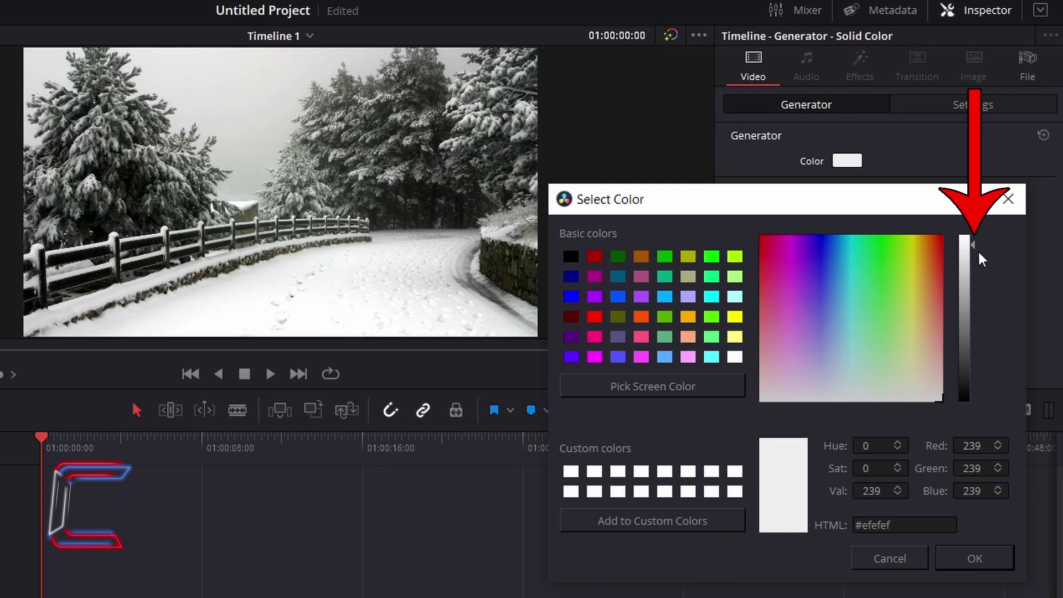
mouse_move(976, 247)
mouse_down()
mouse_move(978, 305)
mouse_move(976, 256)
mouse_move(986, 243)
mouse_up()
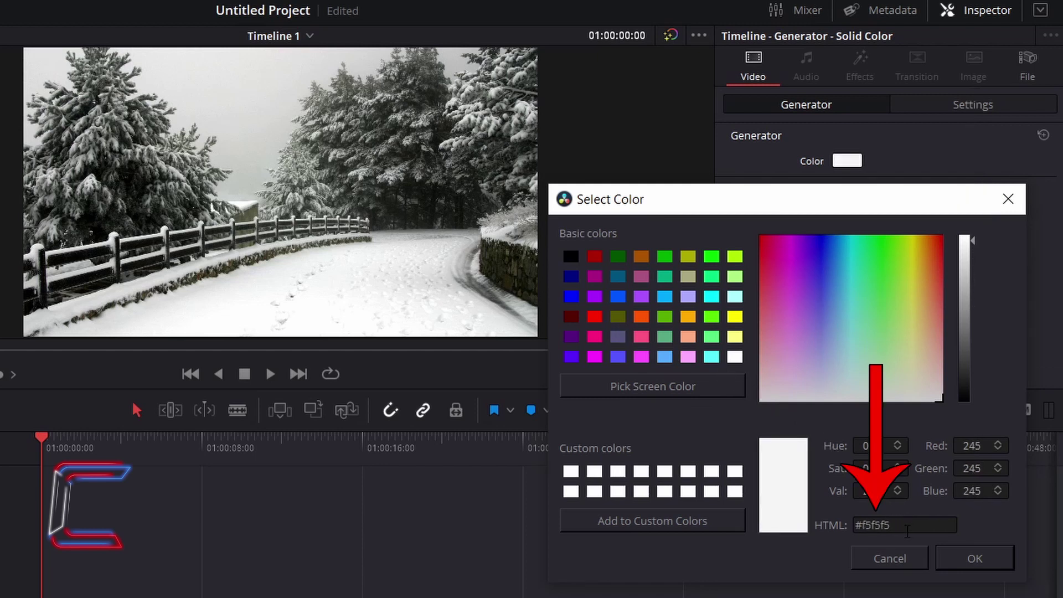
double_click(896, 525)
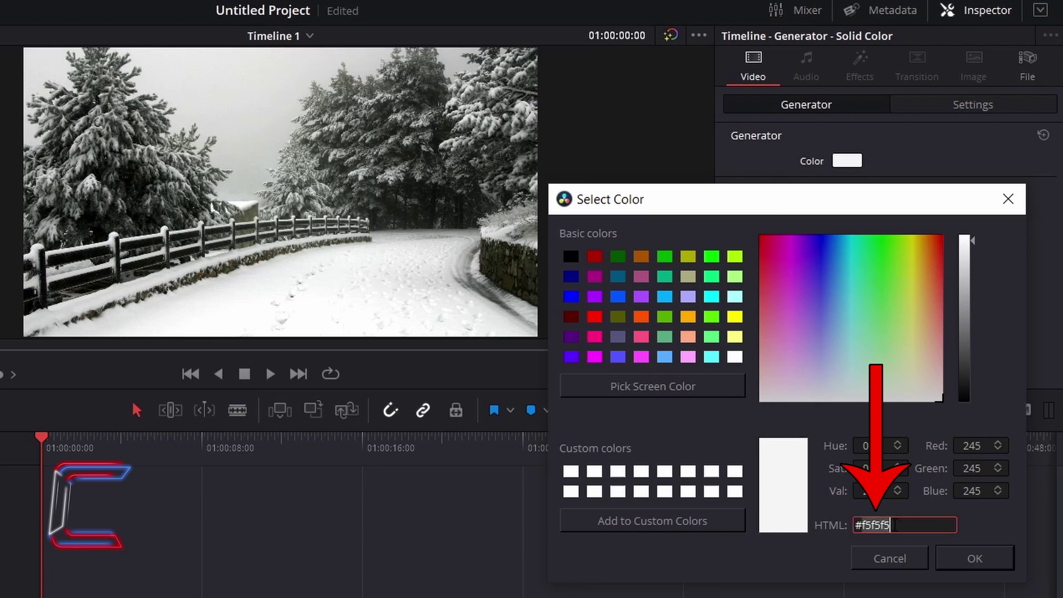
key(ctrl+c)
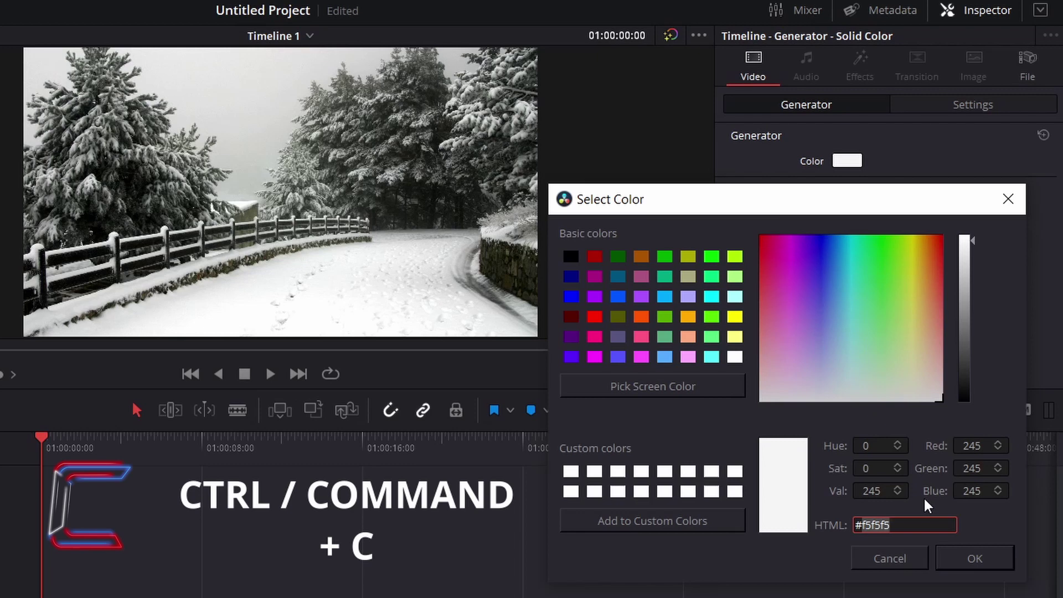
Step: Keep the #f5f5f5 colour, add a Fusion Composition on Video 2, and park the playhead at 01:00:05:00
click(986, 563)
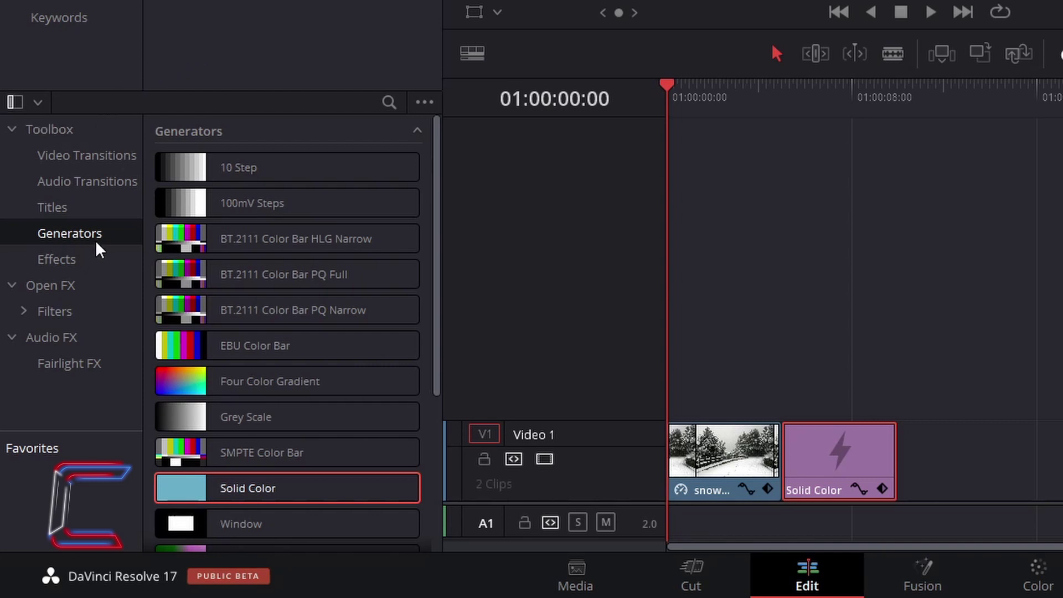
click(88, 262)
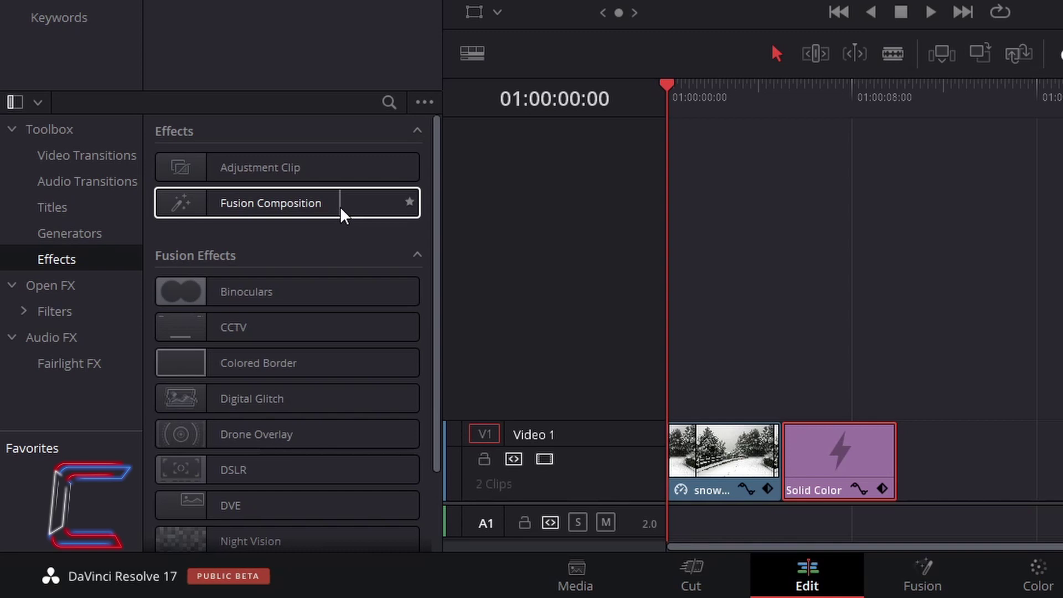
drag(343, 215, 699, 391)
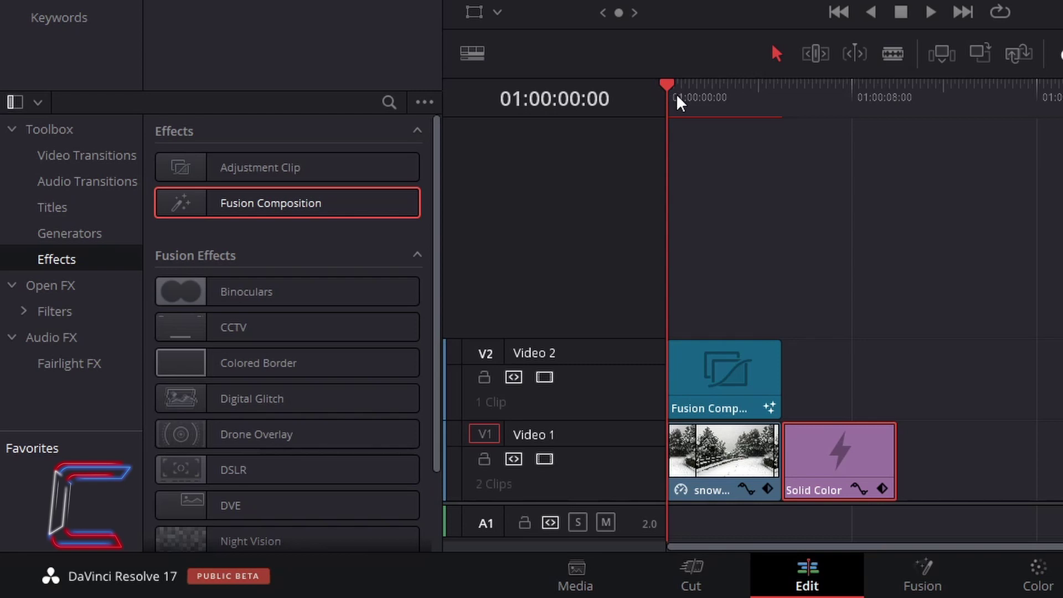
drag(670, 95, 780, 97)
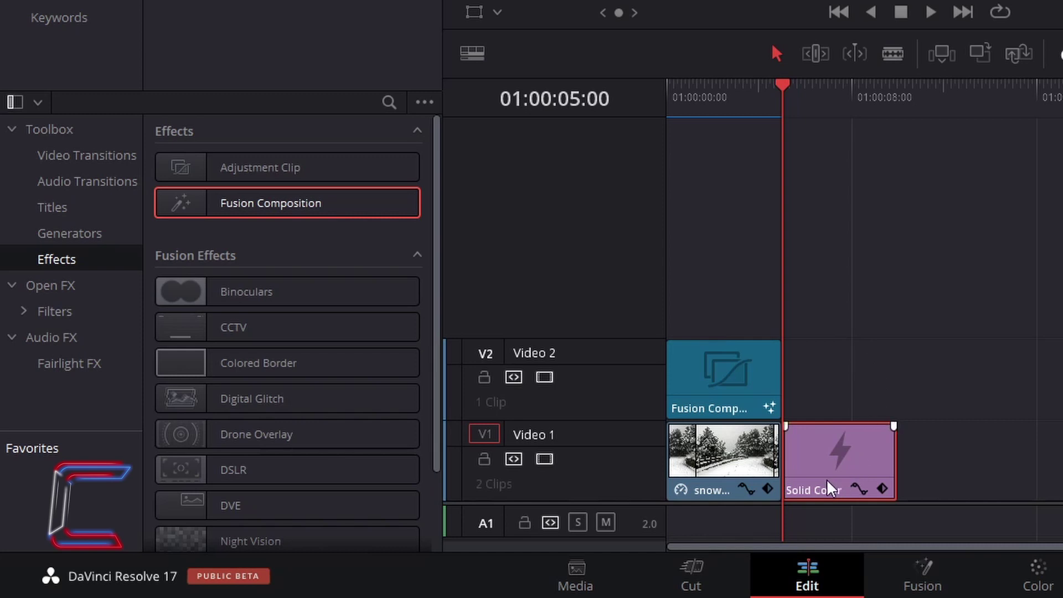
Step: Shift the Solid Color clip right, then trim the Fusion Composition and photo clips together
drag(826, 474, 950, 457)
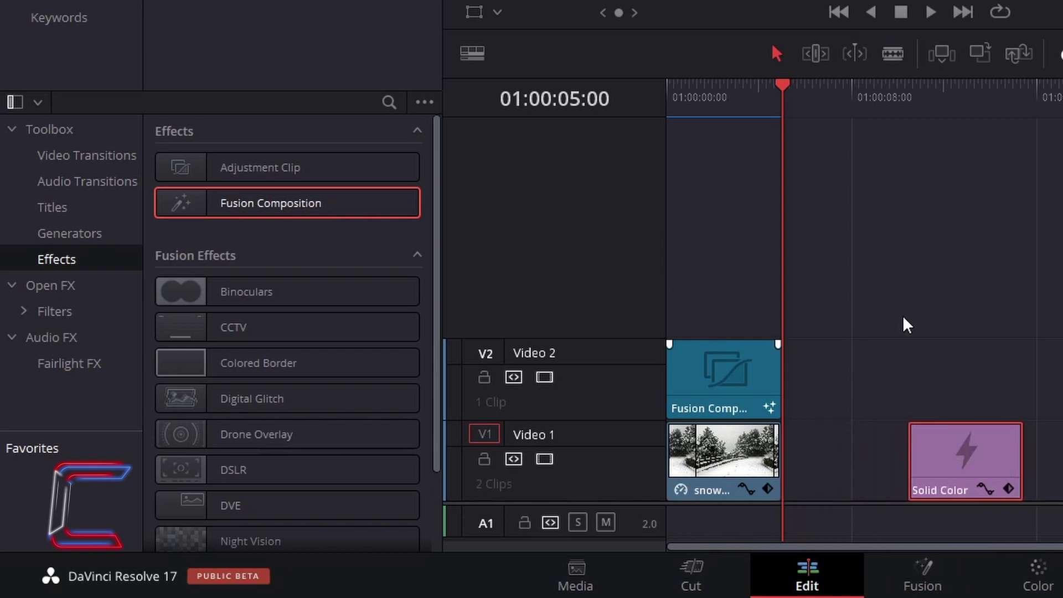
click(903, 311)
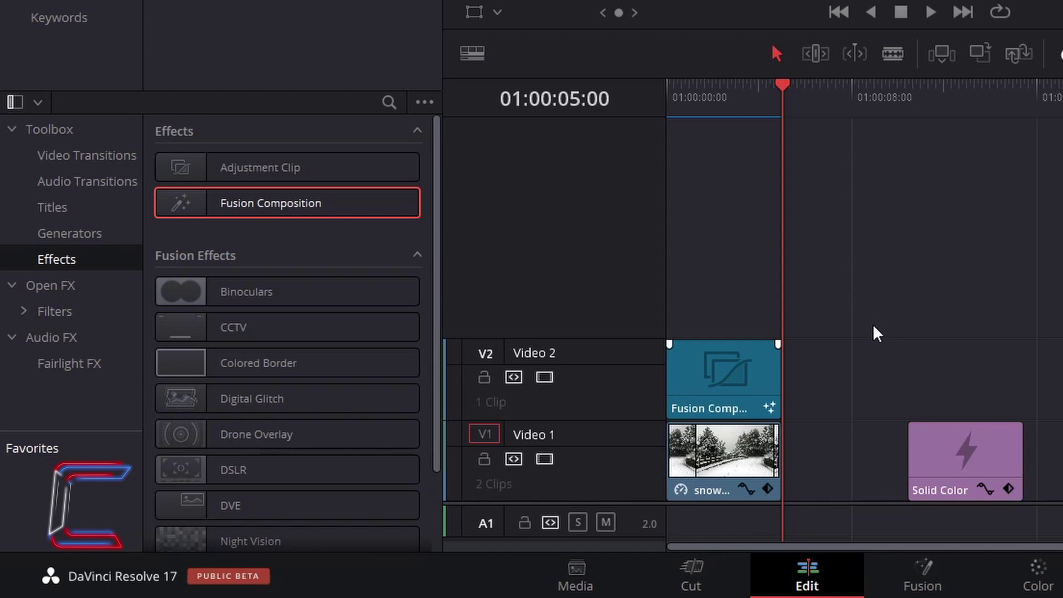
click(731, 400)
ctrl+click(743, 447)
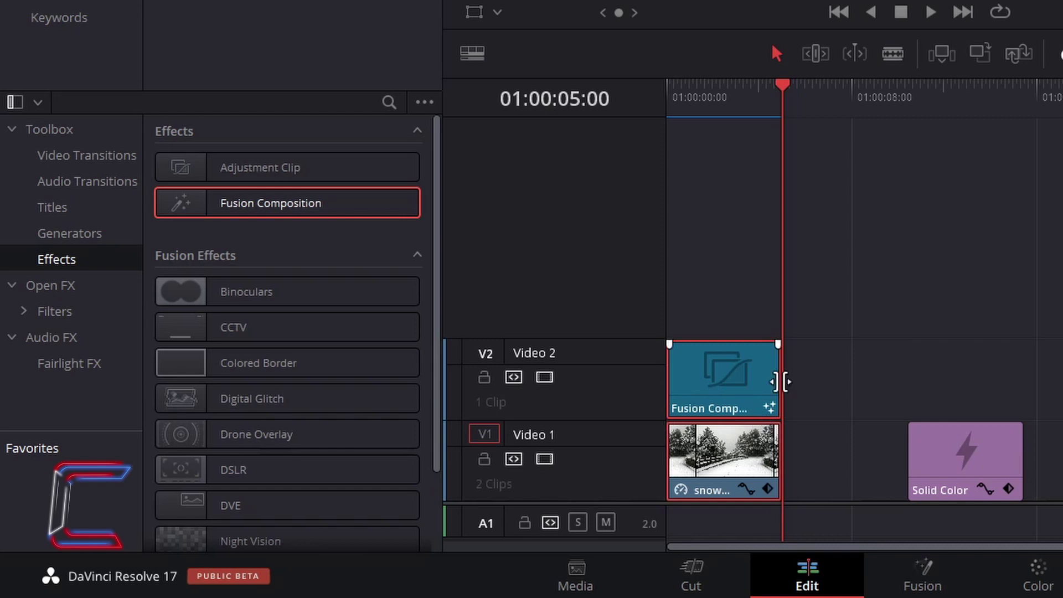
mouse_move(785, 382)
mouse_down()
mouse_move(857, 371)
mouse_move(767, 370)
mouse_move(845, 368)
mouse_move(781, 379)
mouse_up()
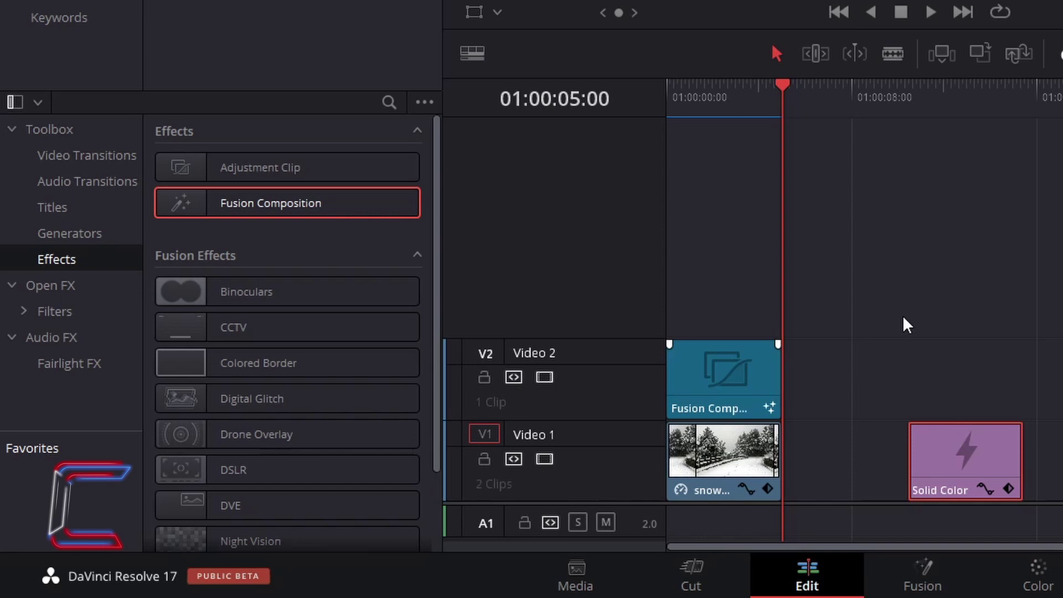
Step: Extend the selected clips' ends to the playhead and open the Fusion Composition in the Fusion page
key(e)
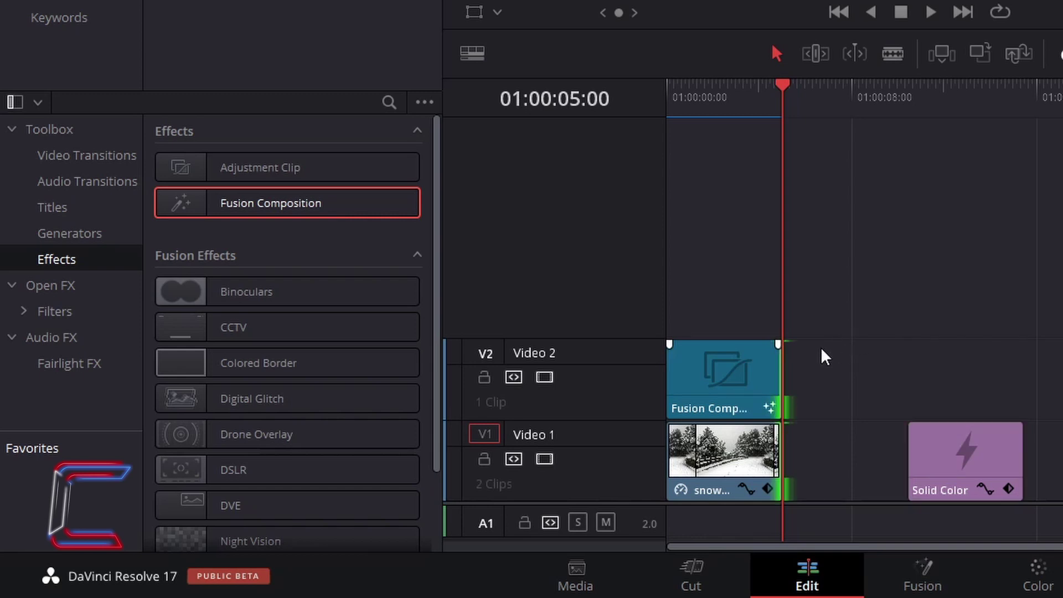
right_click(761, 380)
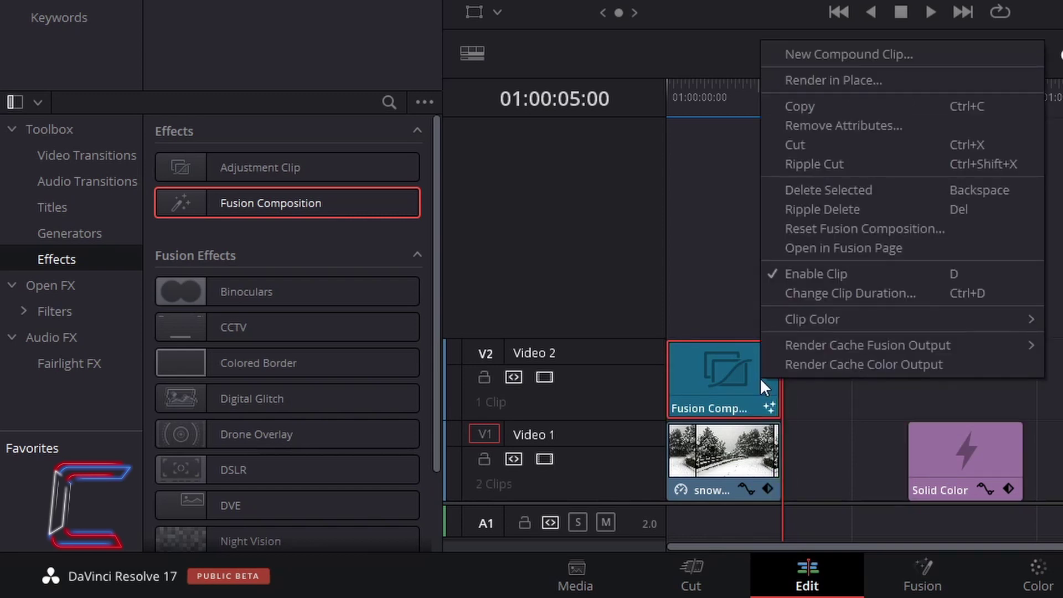
click(931, 244)
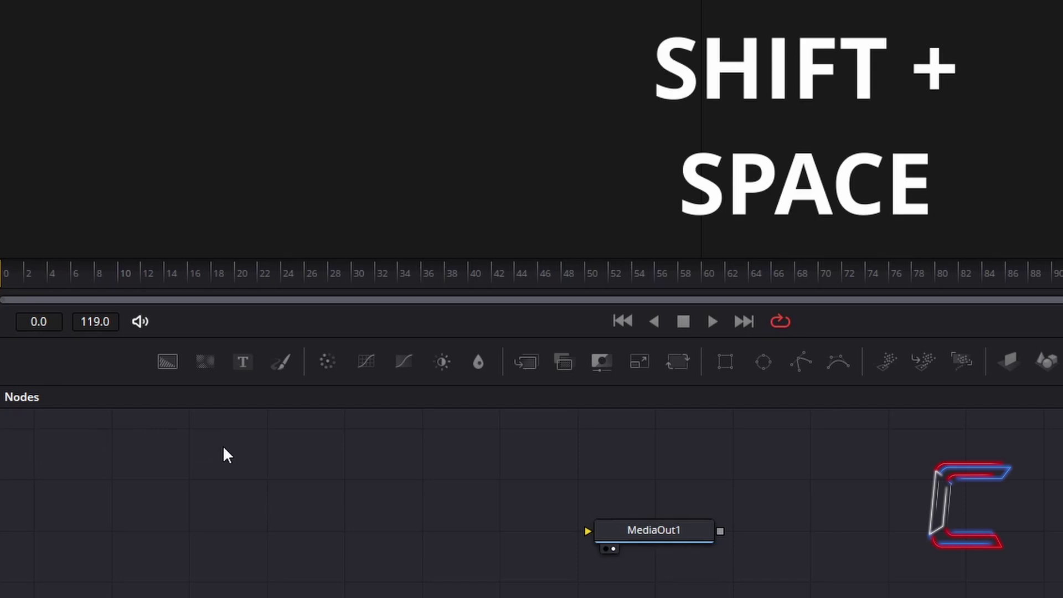
Step: Add an Ellipse node to the Fusion node graph
key(shift+space)
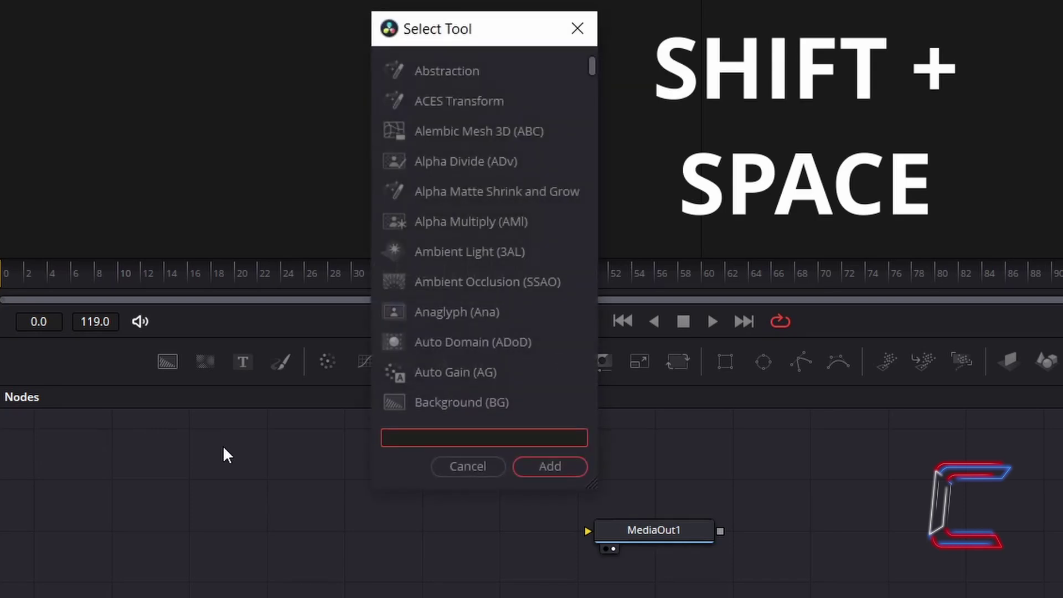
text(Ellipse)
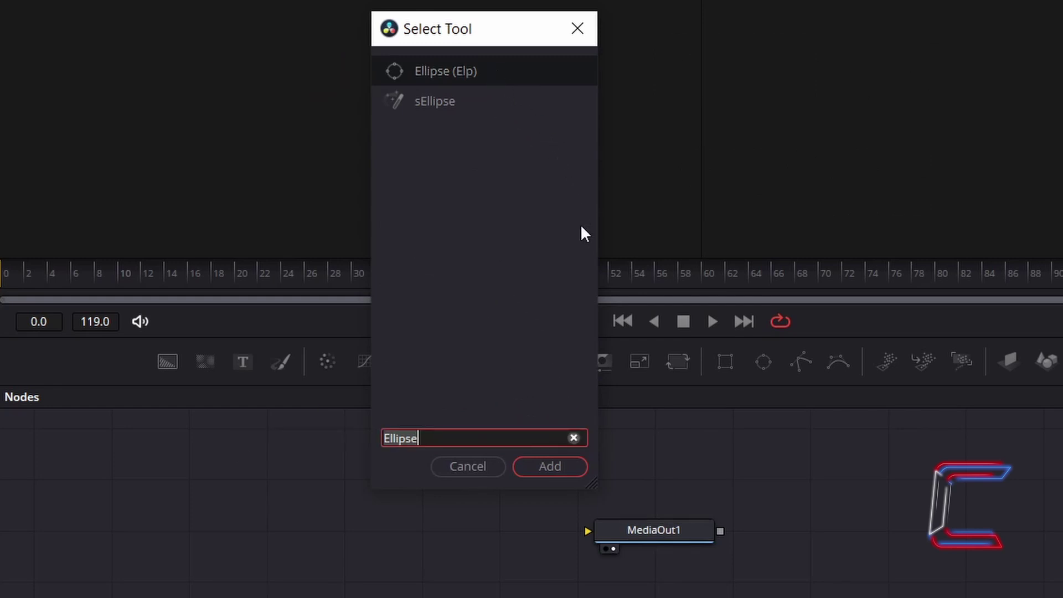
click(570, 469)
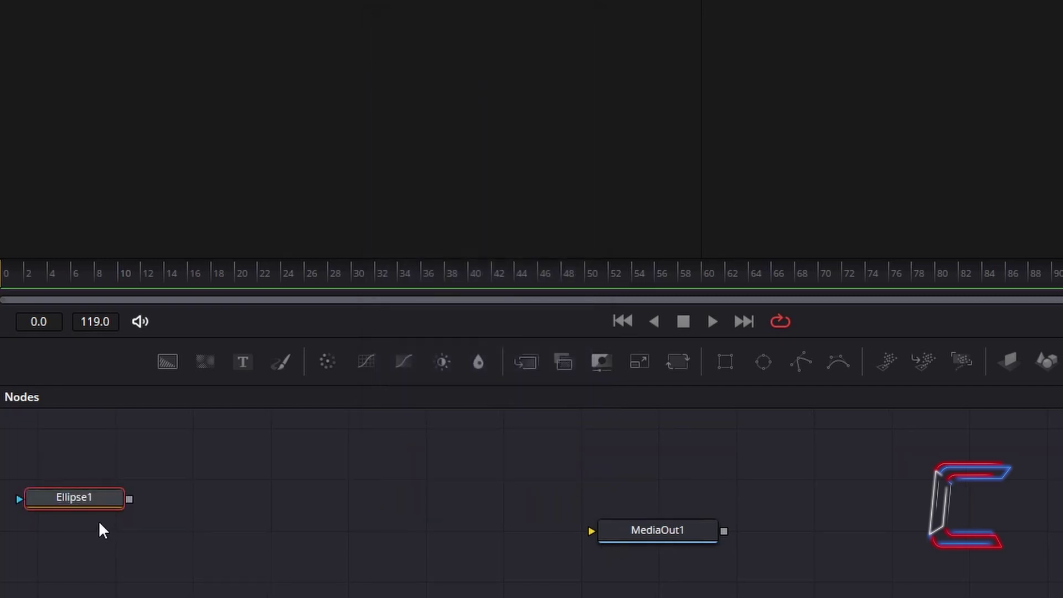
mouse_move(97, 520)
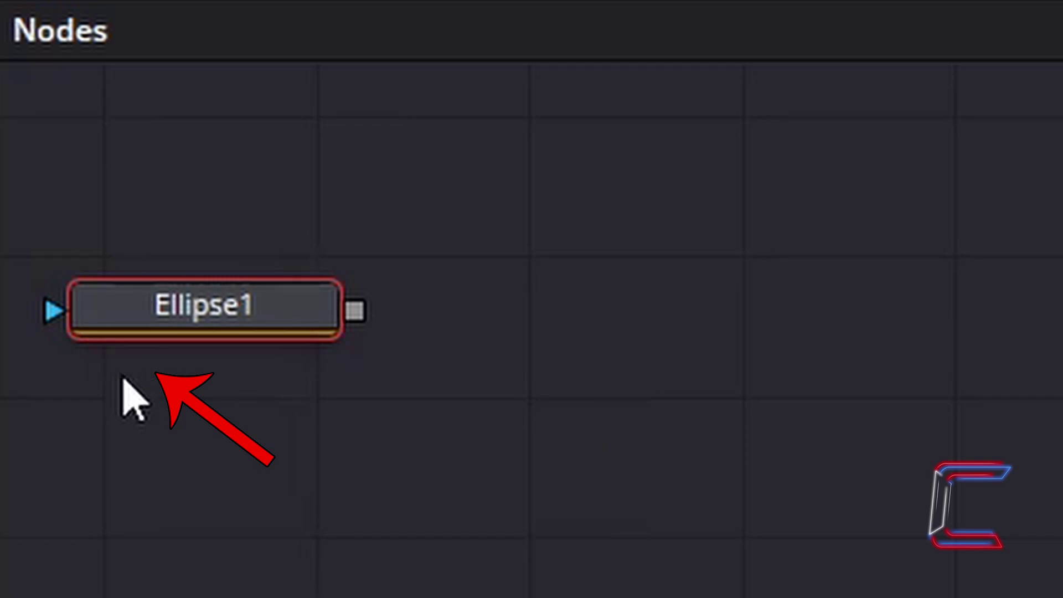
Step: View Ellipse1 and give it Soft Edge 0.04 with Width and Height of 0.05
click(123, 355)
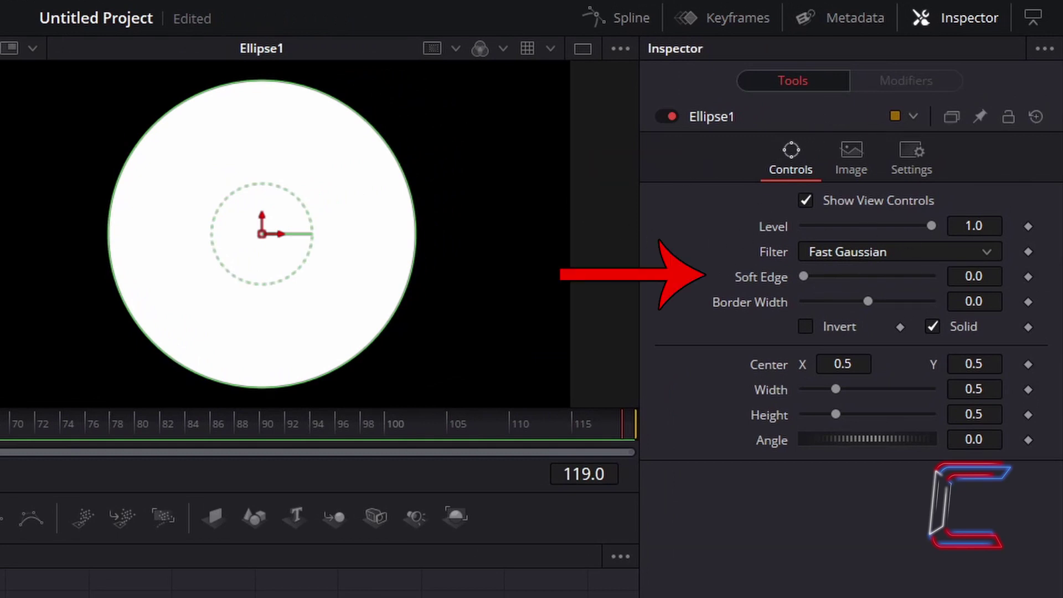
click(994, 276)
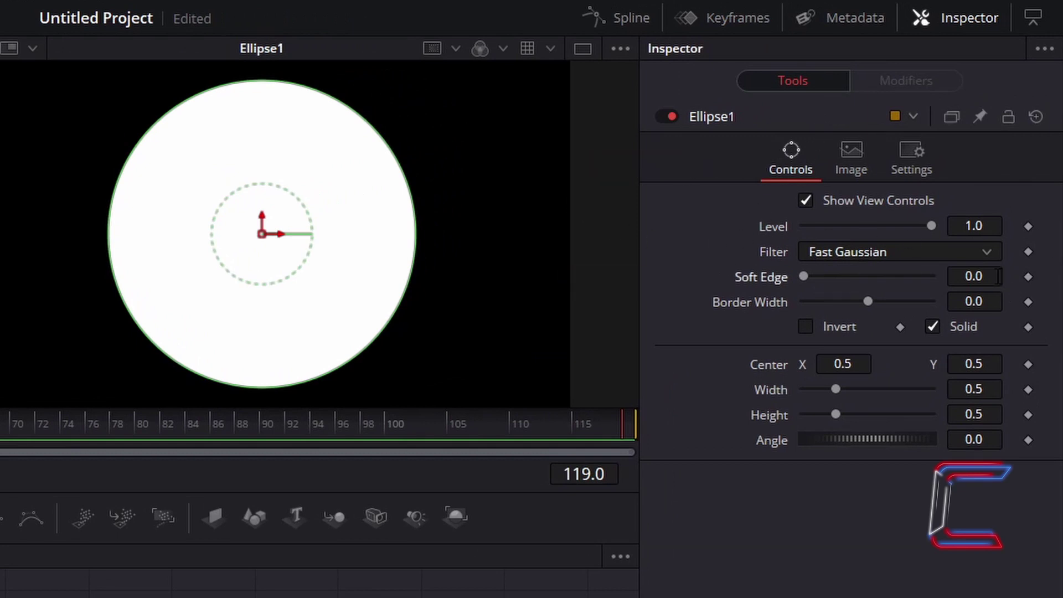
text(4)
key(Tab)
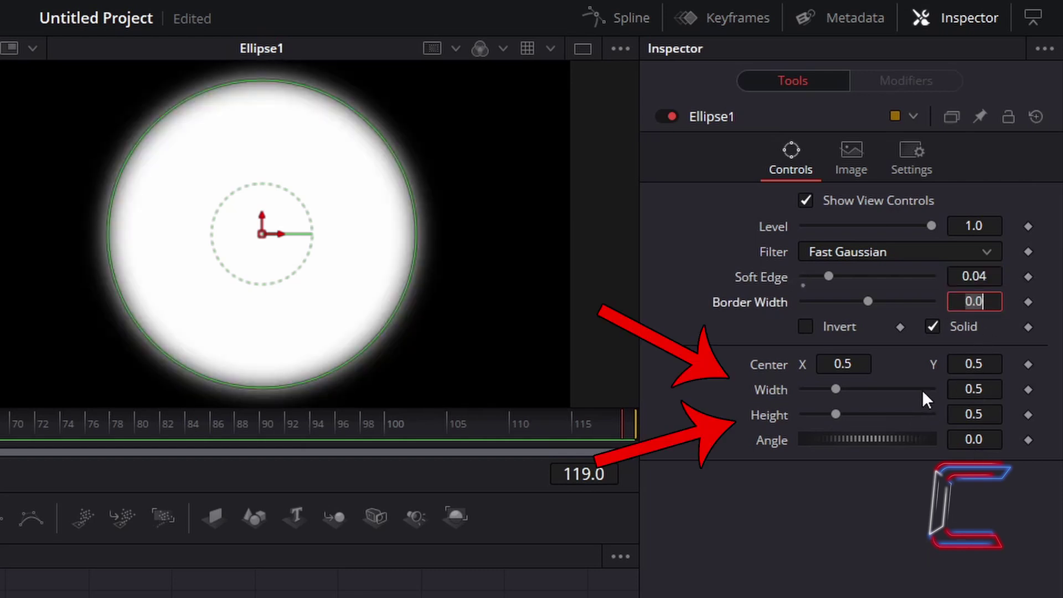
click(974, 390)
text(0)
click(978, 416)
text(0)
key(Return)
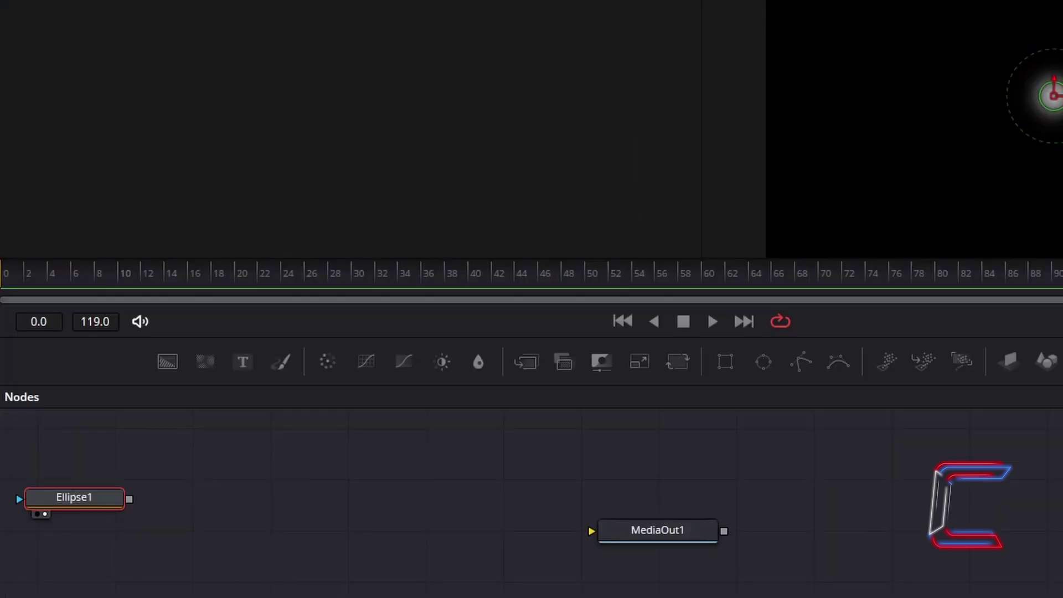
Step: Add a pEmitter node to the composition
key(shift+space)
text(pEmitter)
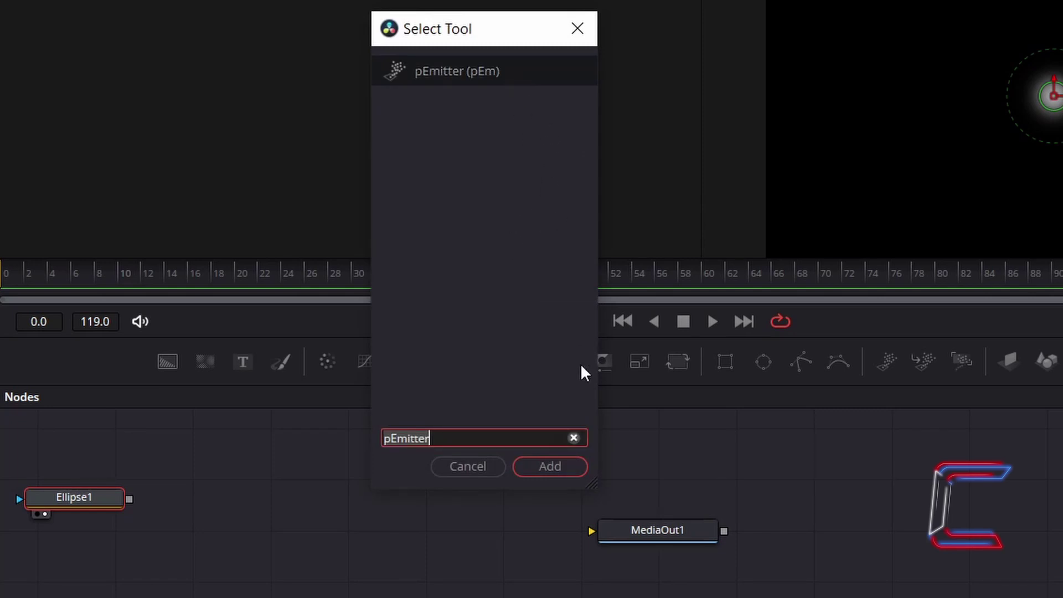
click(566, 465)
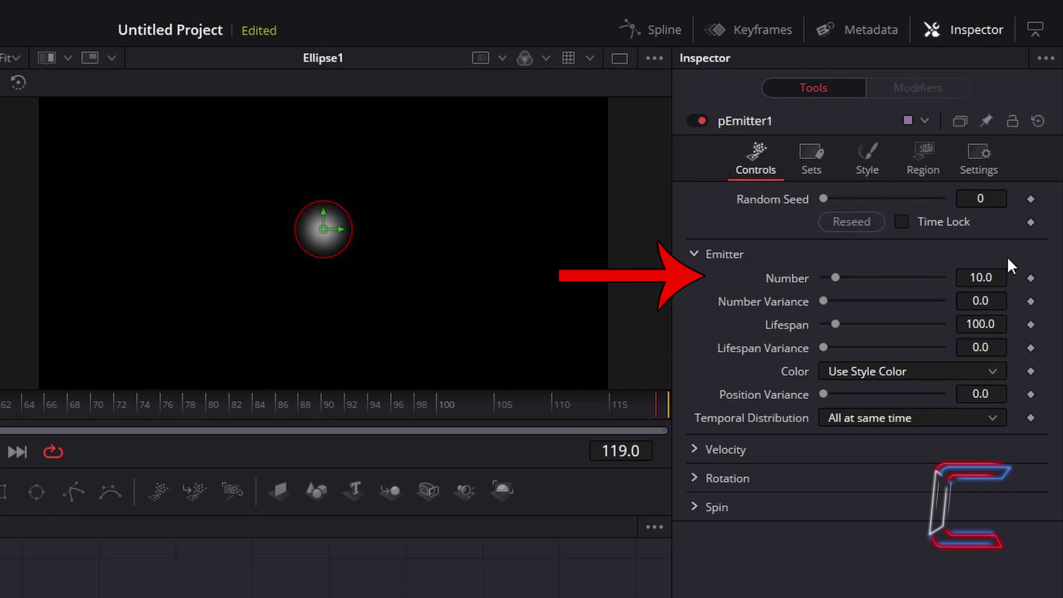
Step: Set pEmitter1's Number to 2 and Number Variance to 0.05
click(997, 270)
text(2)
key(Tab)
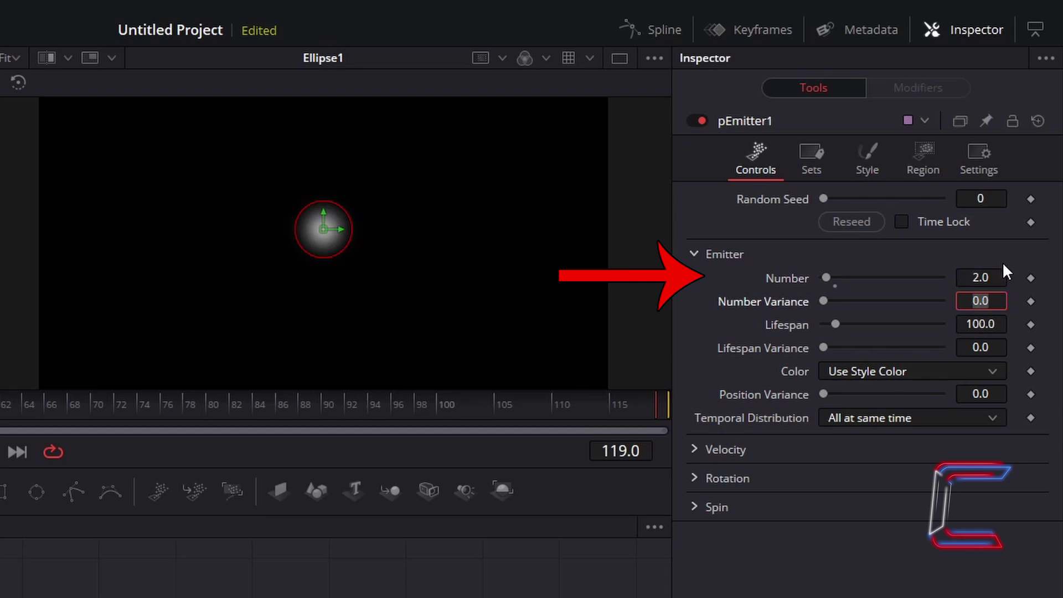
key(Return)
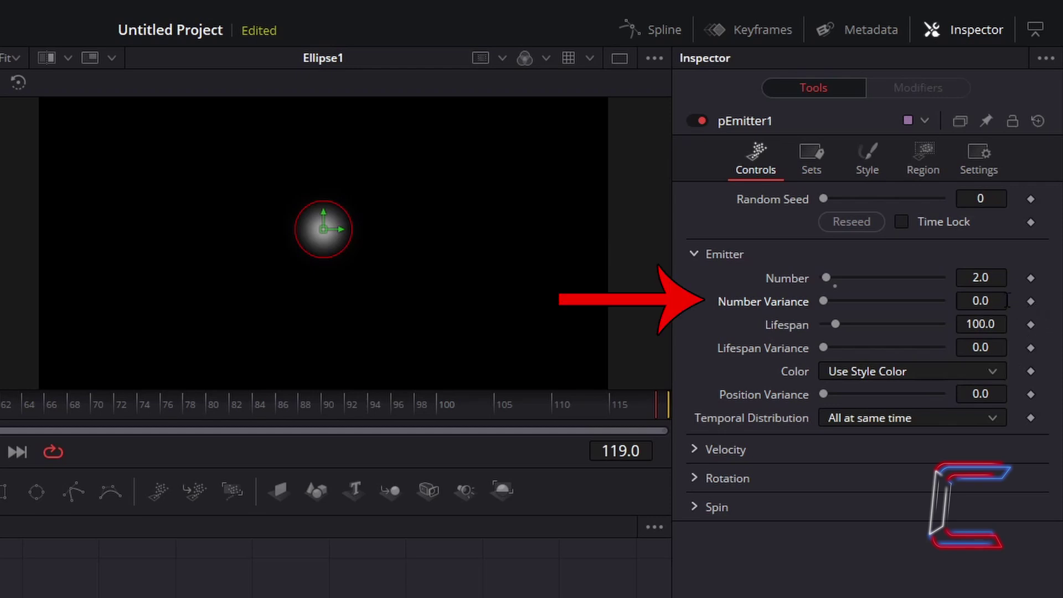
click(1004, 301)
text(0.05)
key(Tab)
Step: Expand pEmitter1's velocity settings and set Velocity to 0.1
click(792, 576)
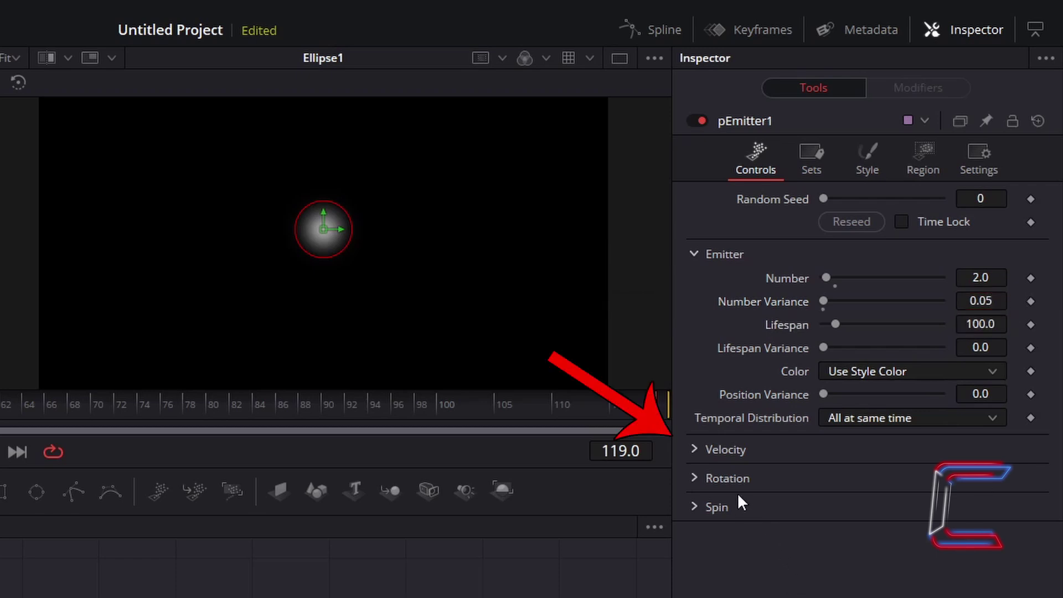
click(697, 449)
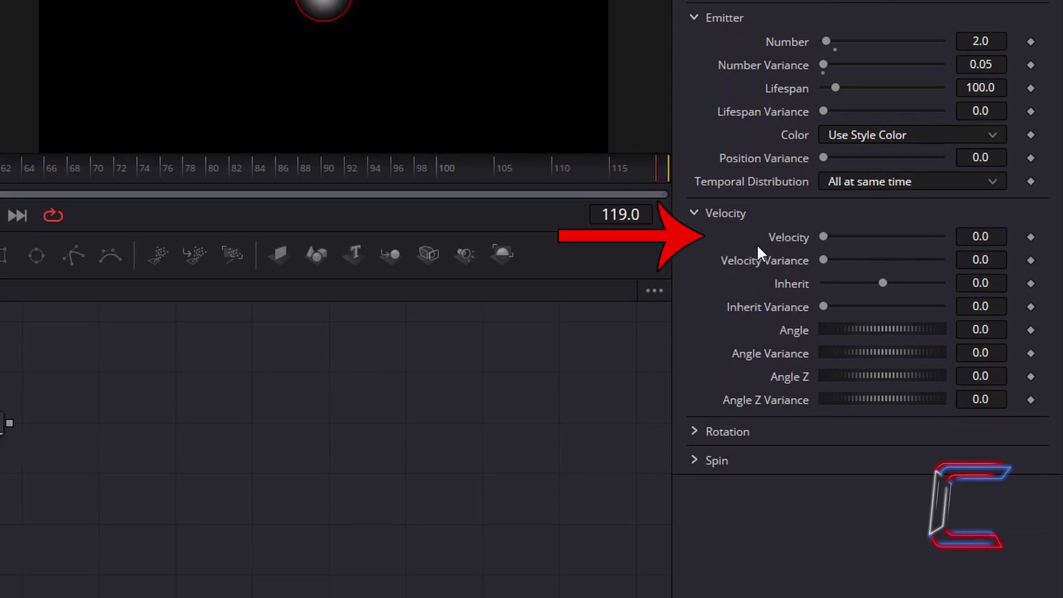
click(996, 236)
key(BackSpace)
text(1)
key(Tab)
click(900, 215)
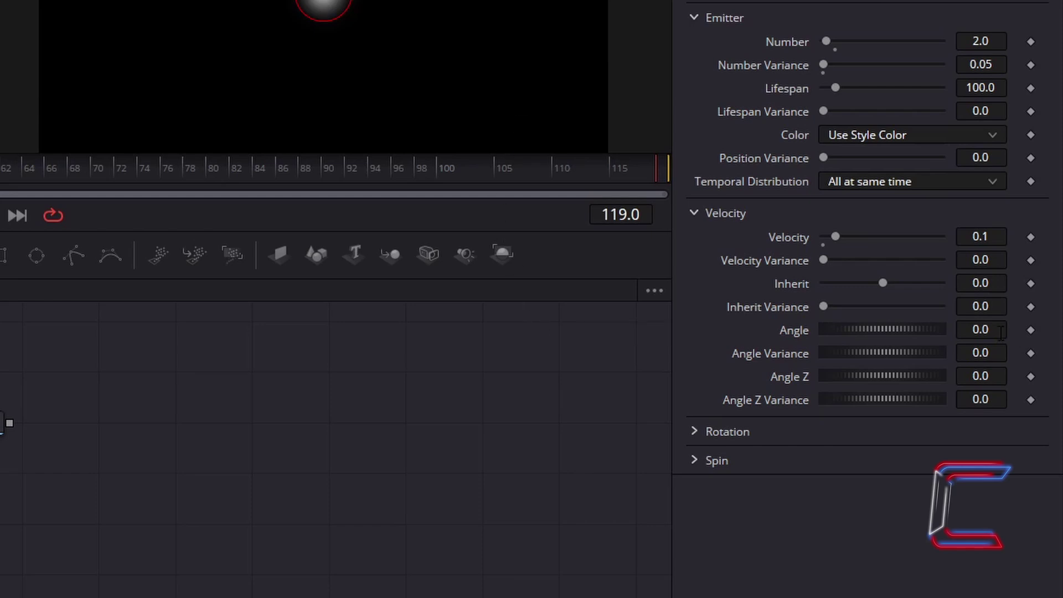
Step: Set the emission Angle to -110, with Angle Variance 10 and Angle Z Variance 10
click(1002, 332)
text(-110)
key(Tab)
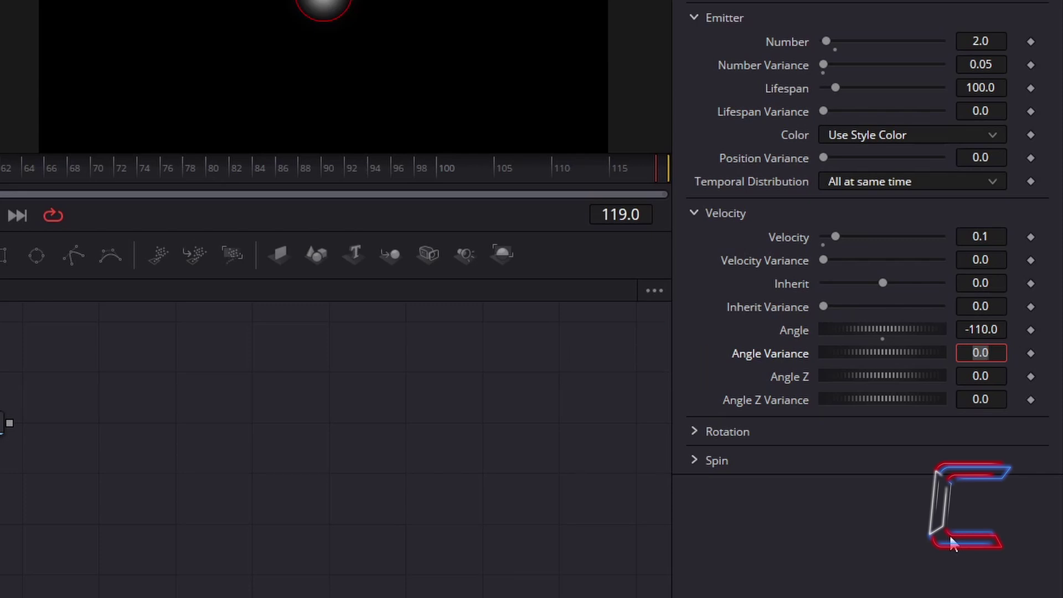
text(10)
key(Tab)
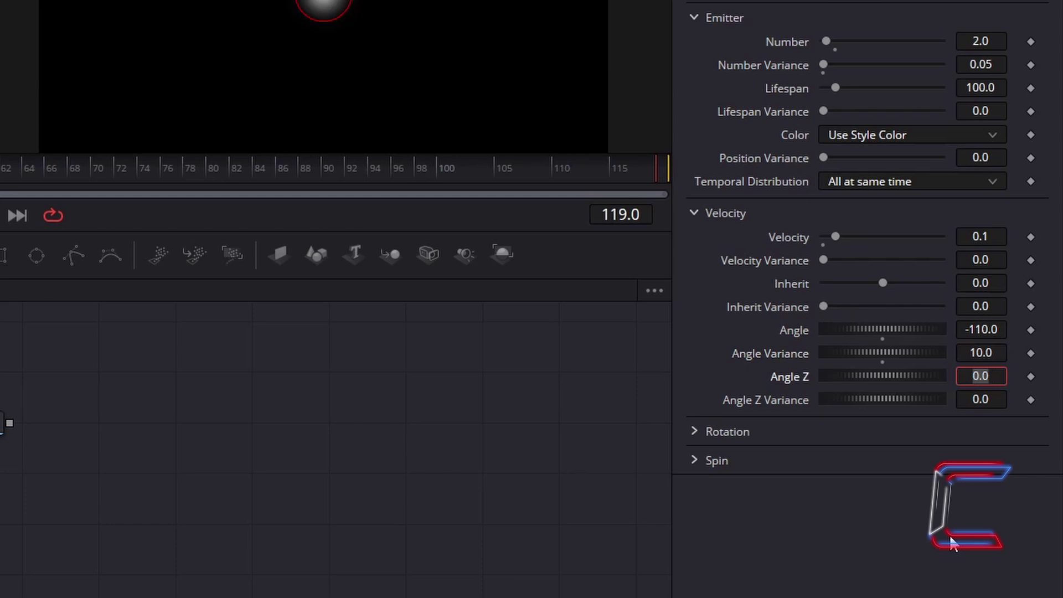
click(1000, 400)
text(10)
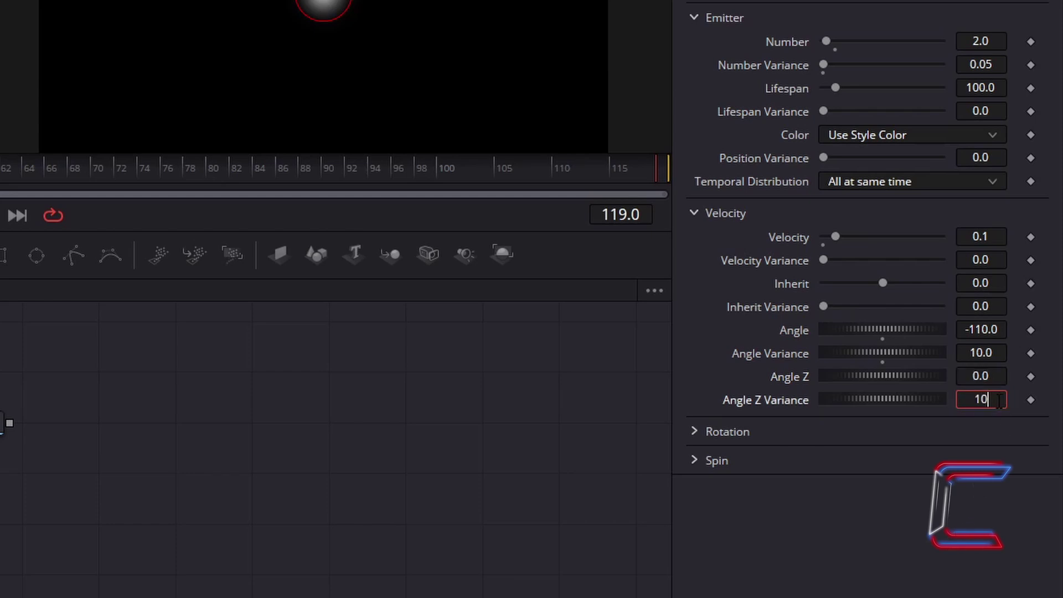
key(Return)
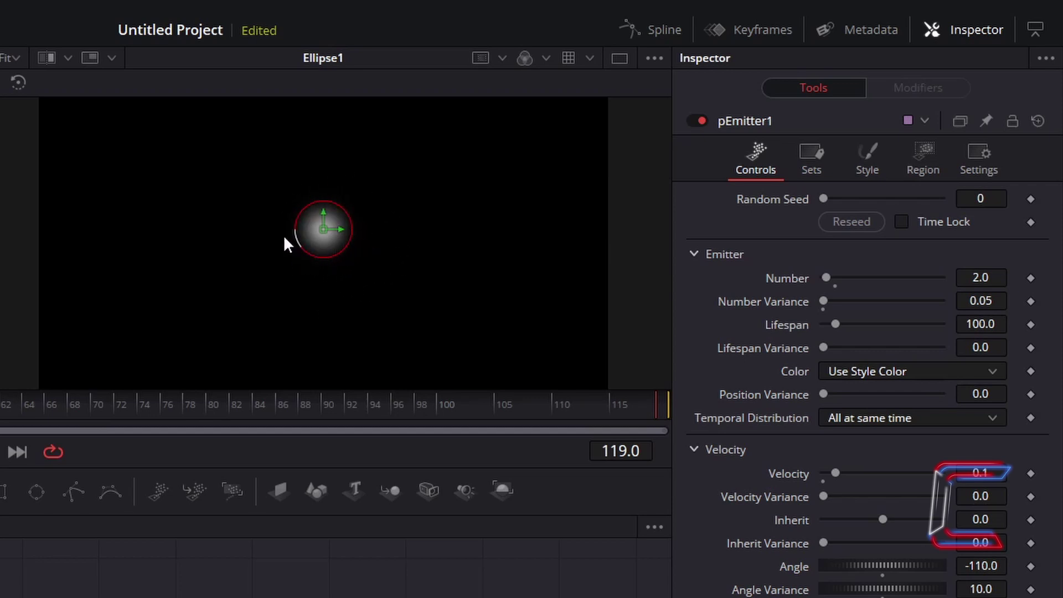
Step: Switch pEmitter1's region to Line and set its start offset to X 1.0, Y 0.28
click(934, 175)
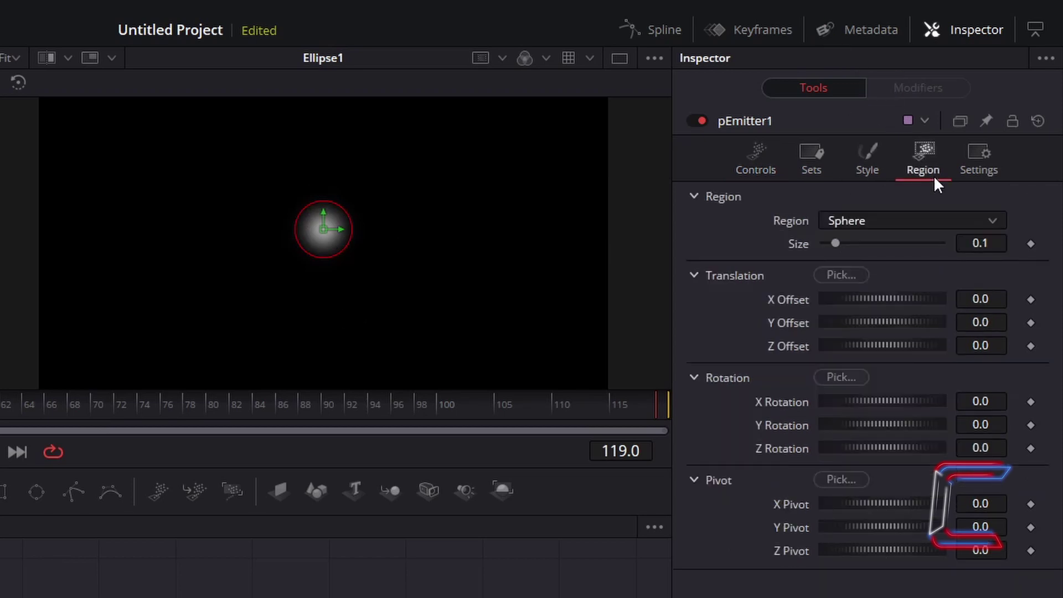
click(925, 217)
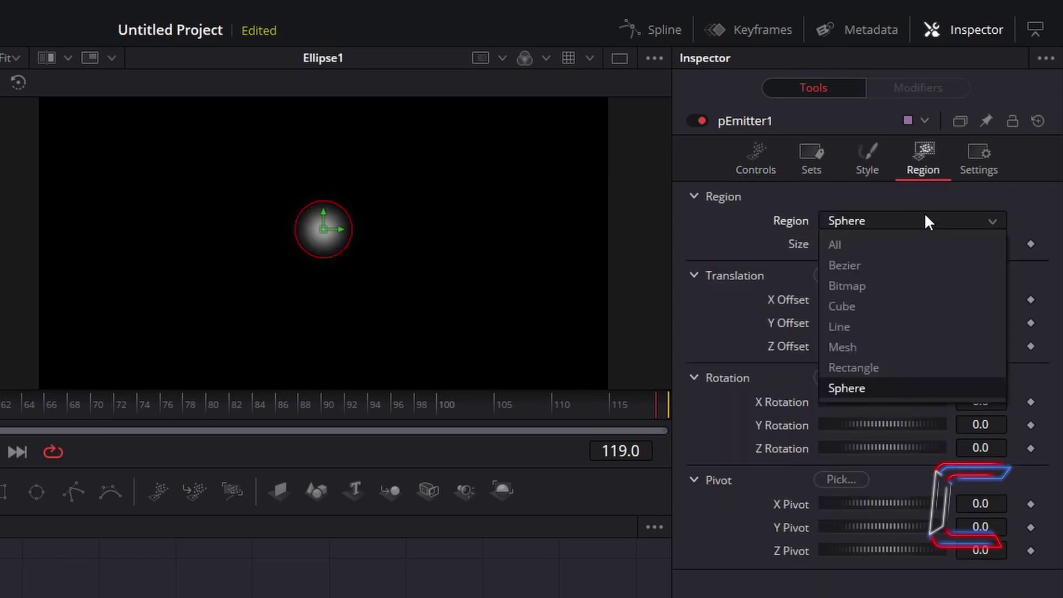
click(864, 327)
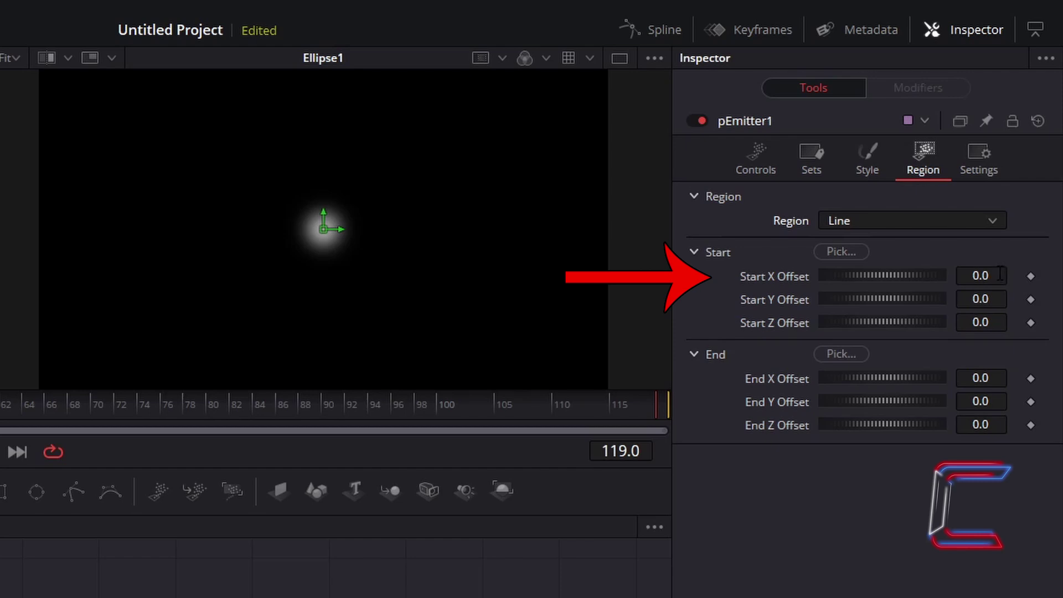
click(1001, 273)
text(1)
key(Tab)
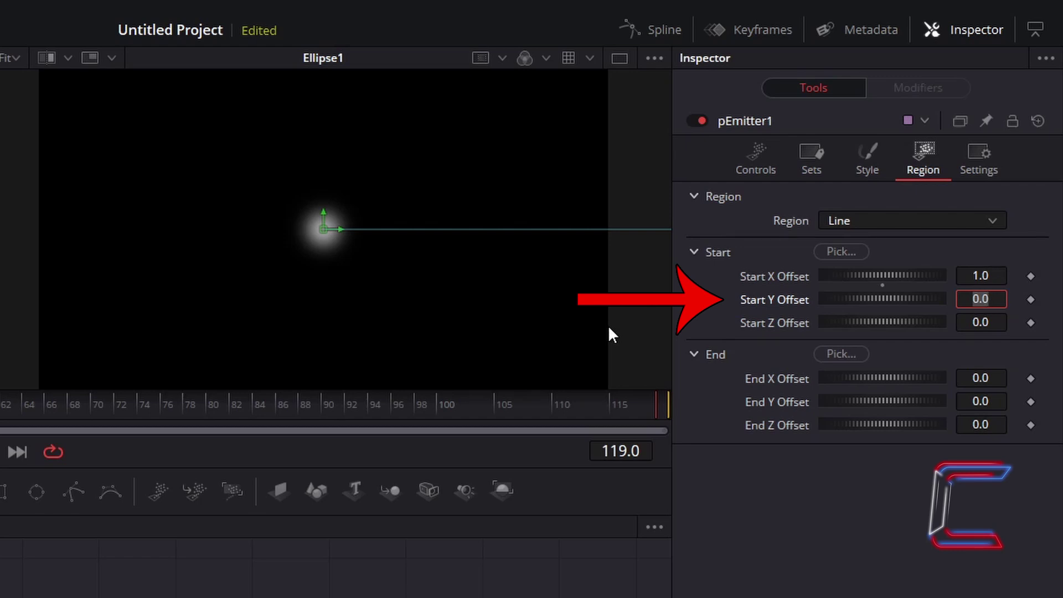
text(.28)
key(Tab)
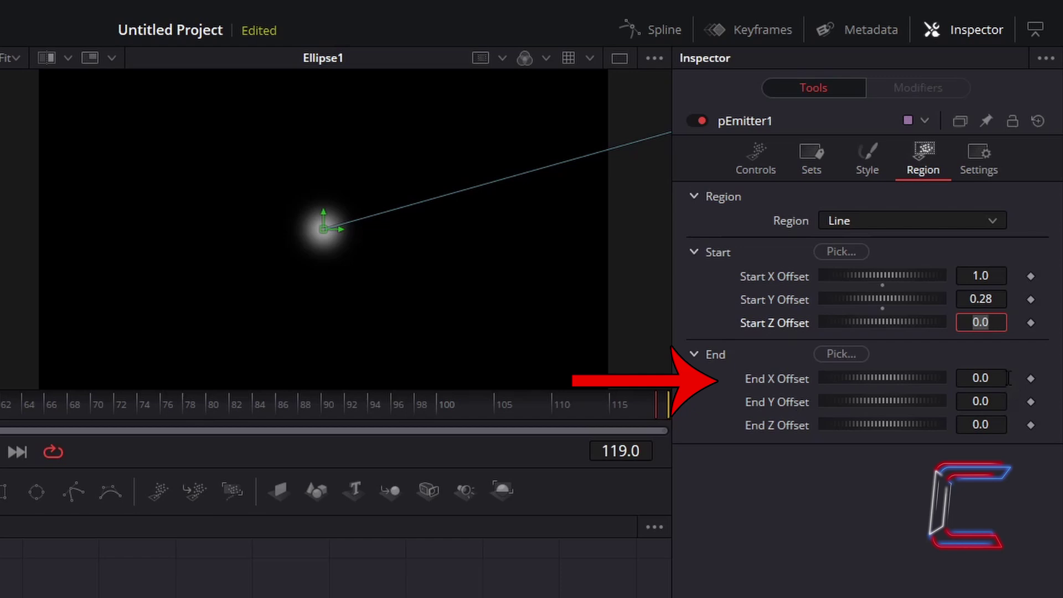
Step: Set the line's end offset to X -0.5, Y 0.28
click(1009, 378)
text(-0.5)
key(Tab)
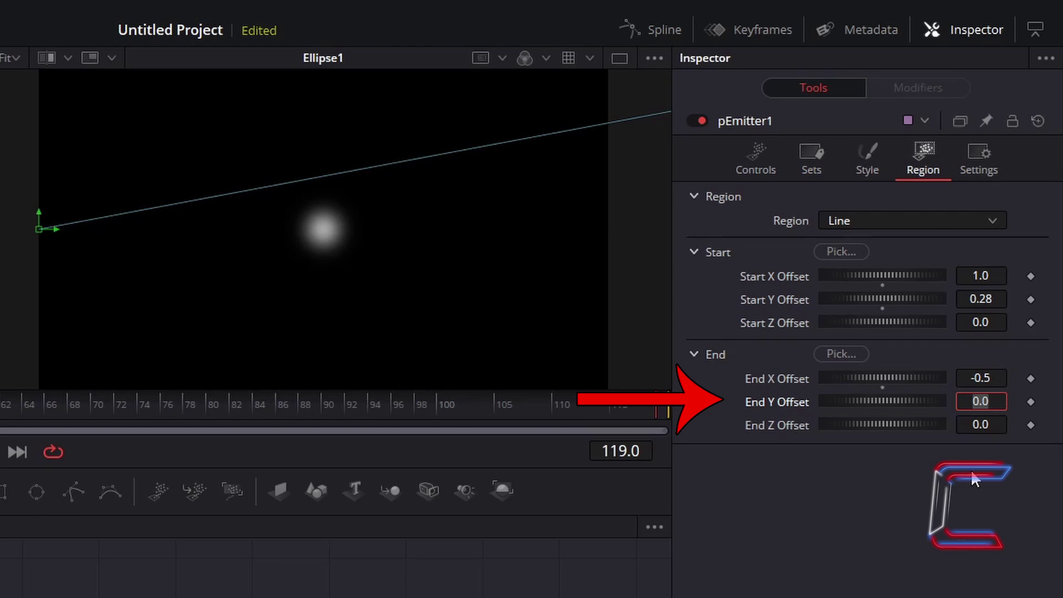
text(0.28)
key(Tab)
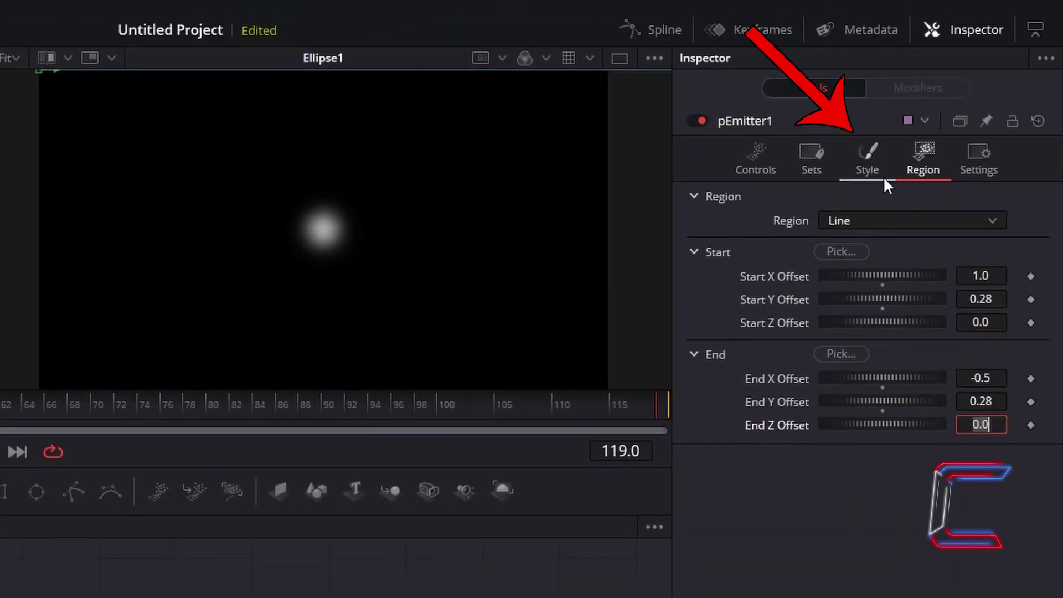
Step: Switch pEmitter1's particle style to Bitmap and wire Ellipse1's output into pEmitter1
click(883, 176)
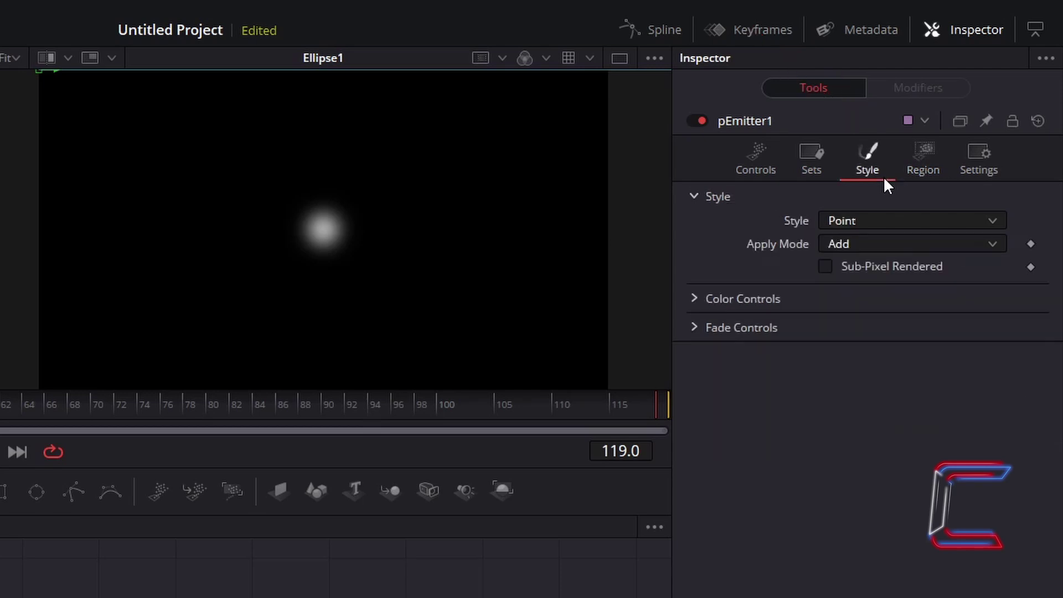
click(897, 219)
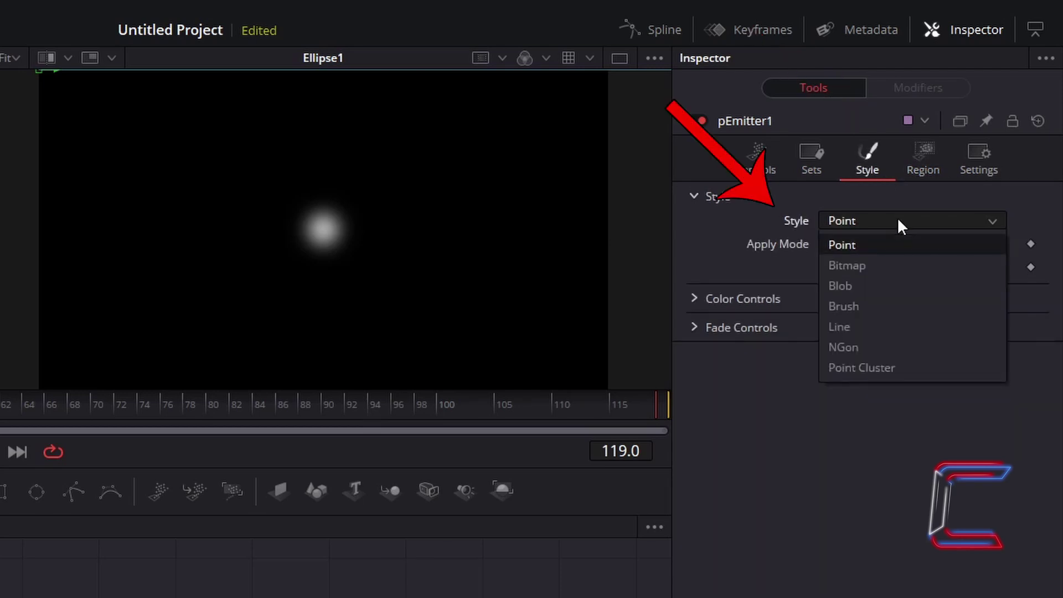
click(892, 265)
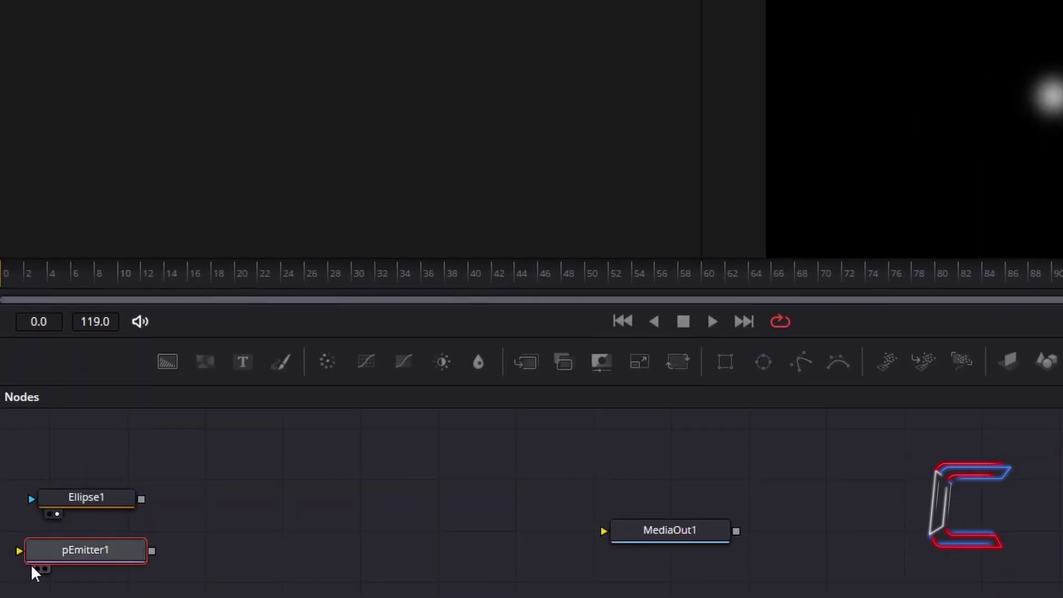
drag(43, 562, 211, 514)
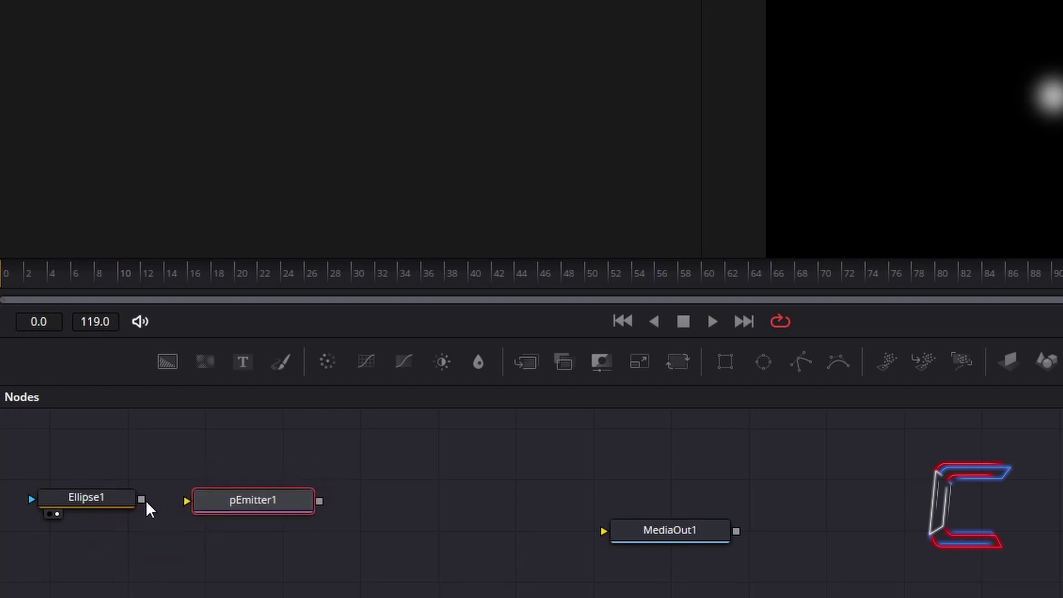
drag(142, 501, 186, 502)
Step: Add a pTurbulence node after pEmitter1 via the Select Tool search
key(shift+space)
text(pTurbulence)
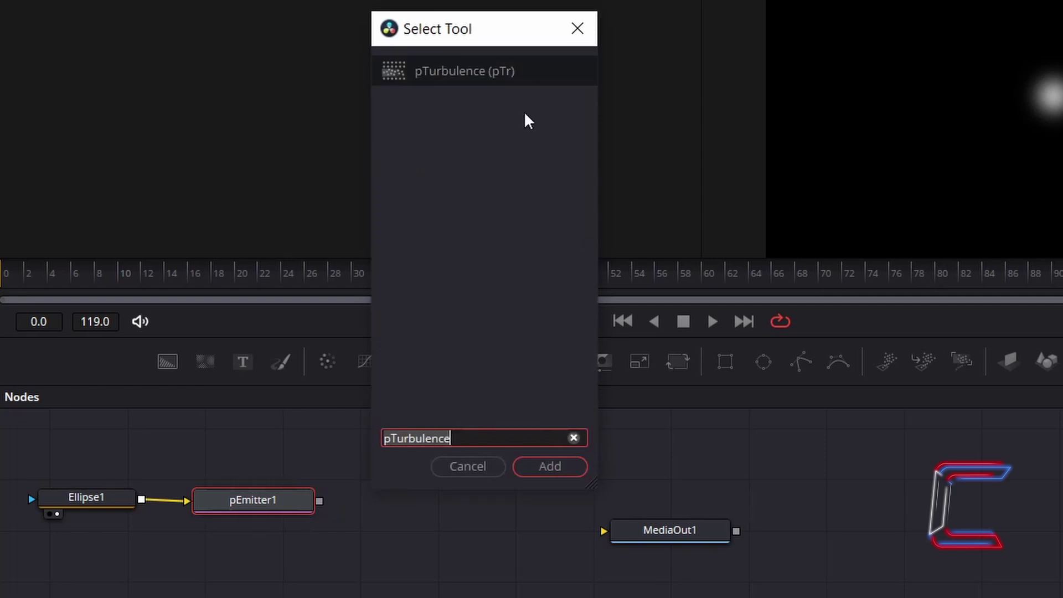
key(Right)
click(571, 465)
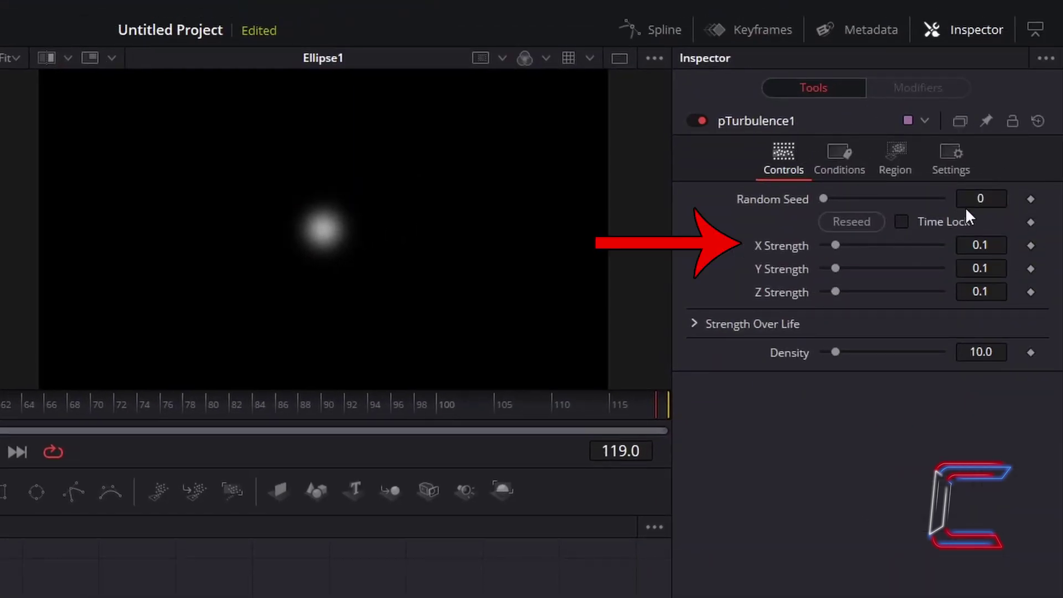
Step: Set pTurbulence1's X Strength and Z Strength to 0.2 and Density to 5
click(1004, 245)
key(BackSpace)
text(2)
key(Tab)
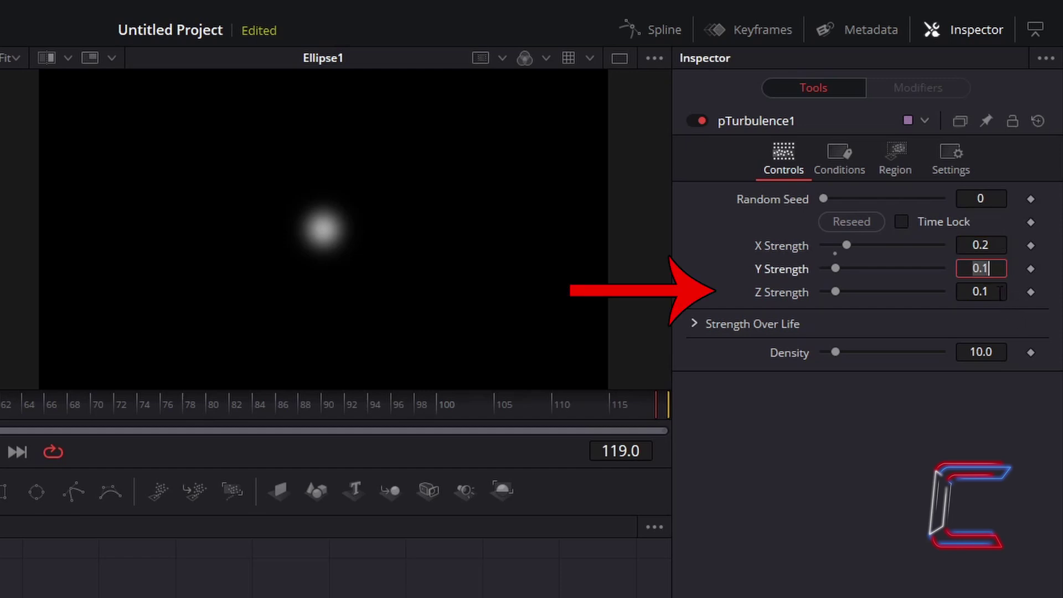
click(1000, 293)
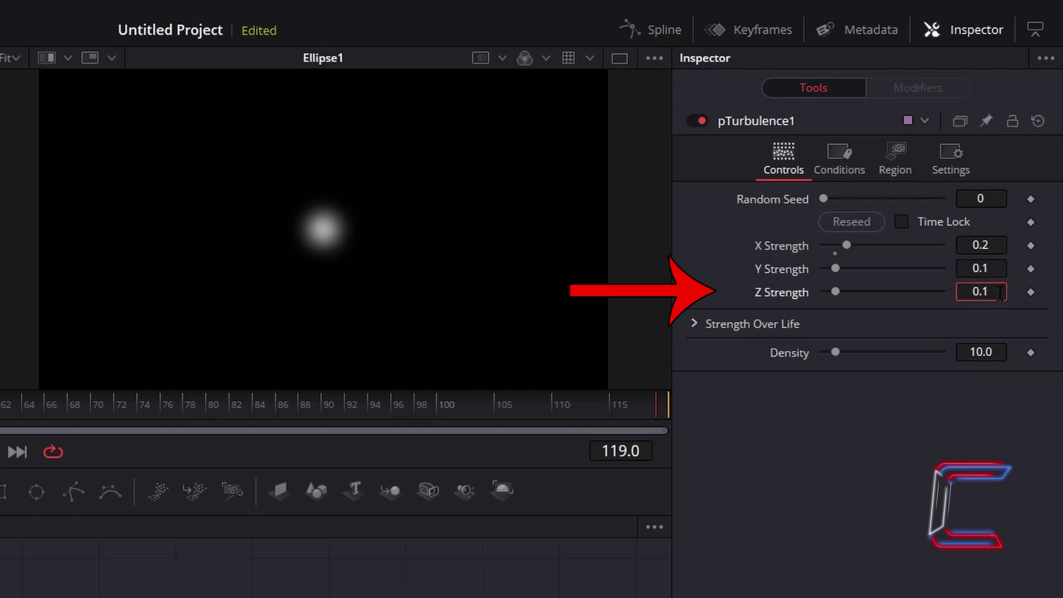
key(BackSpace)
text(2)
key(Return)
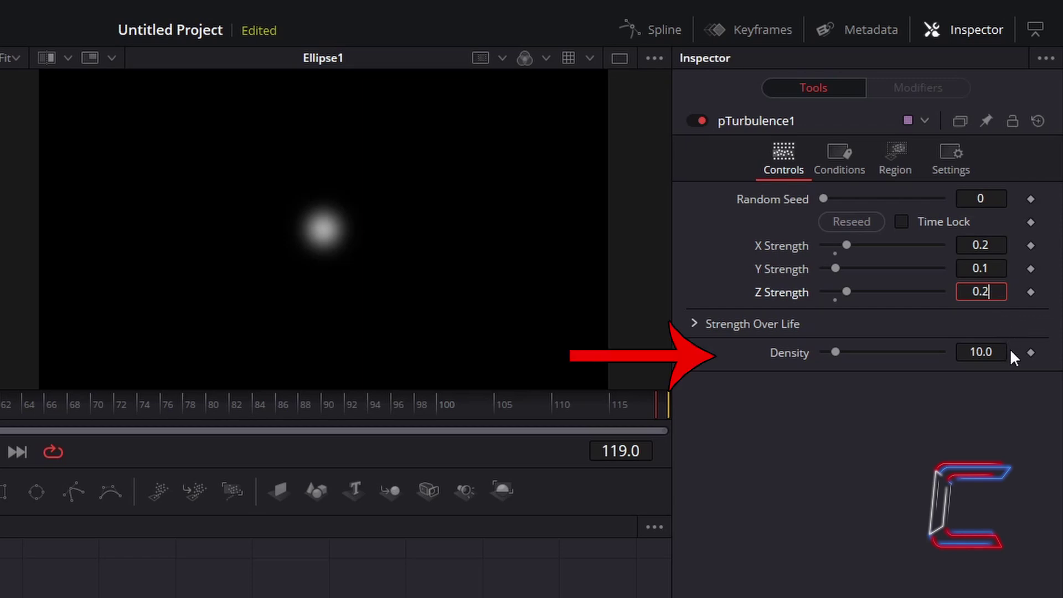
key(Tab)
text(5)
key(Tab)
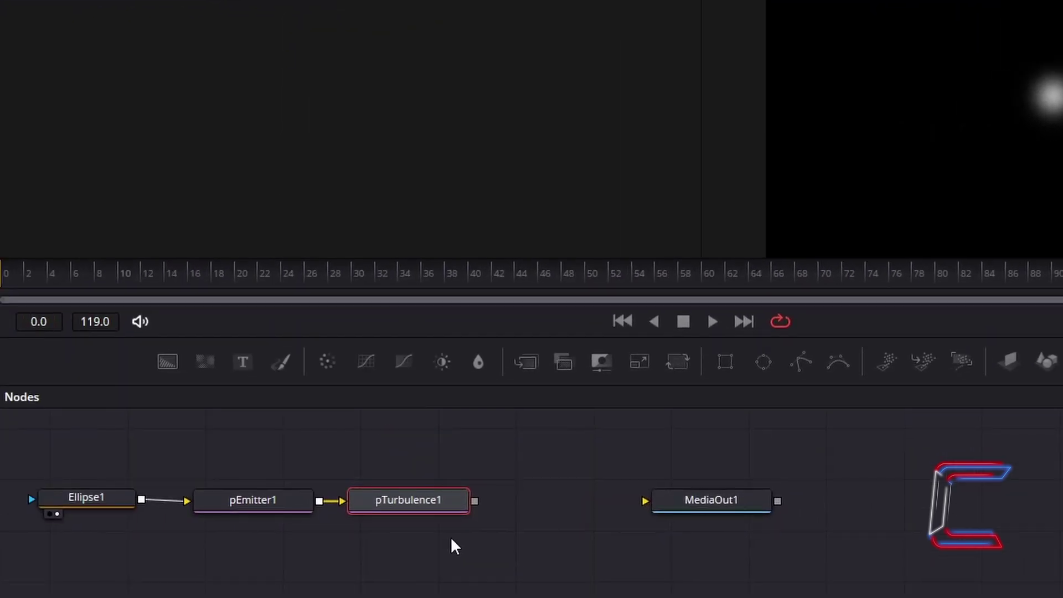
Step: Insert a pRender node after pTurbulence1 and connect its output to MediaOut1
key(shift+space)
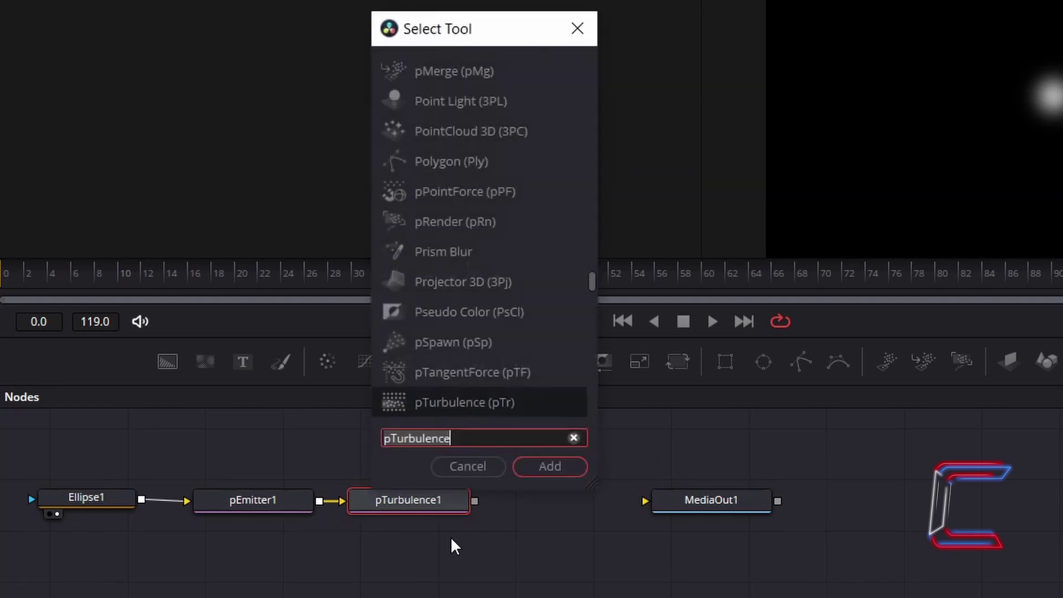
text(pRender)
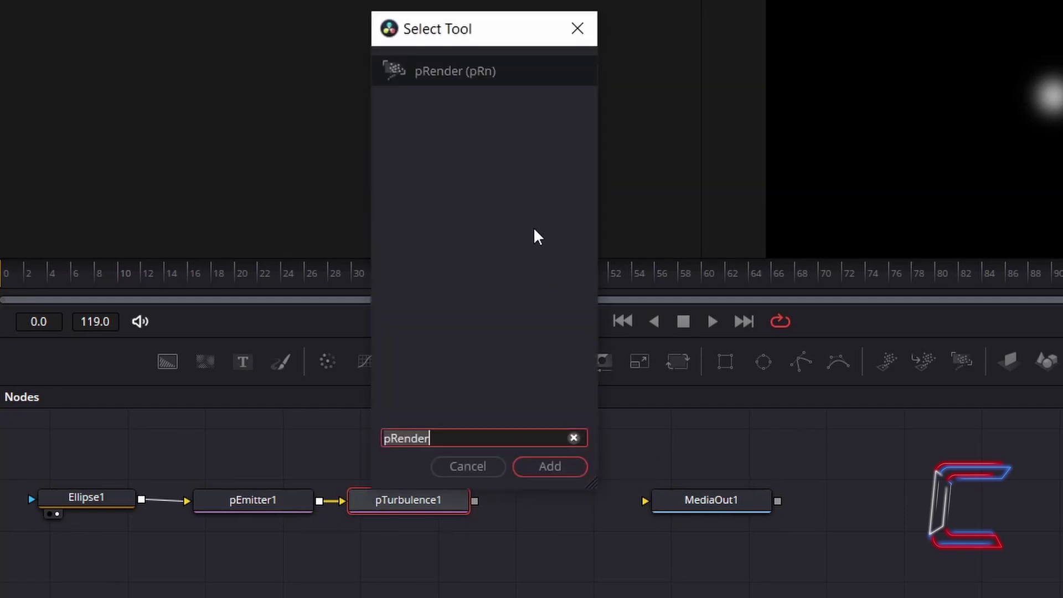
click(555, 469)
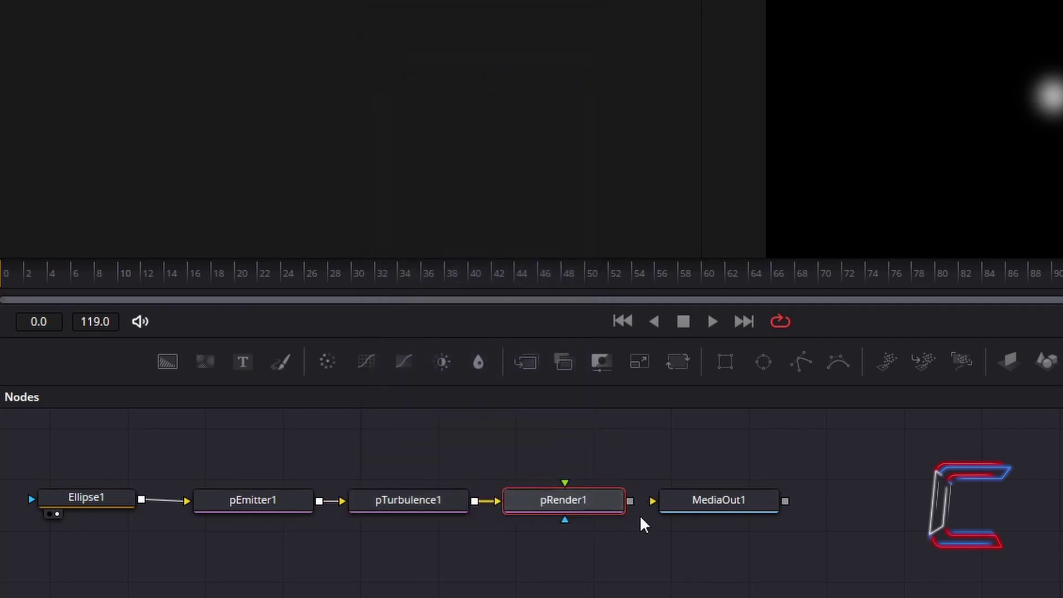
drag(631, 502, 653, 511)
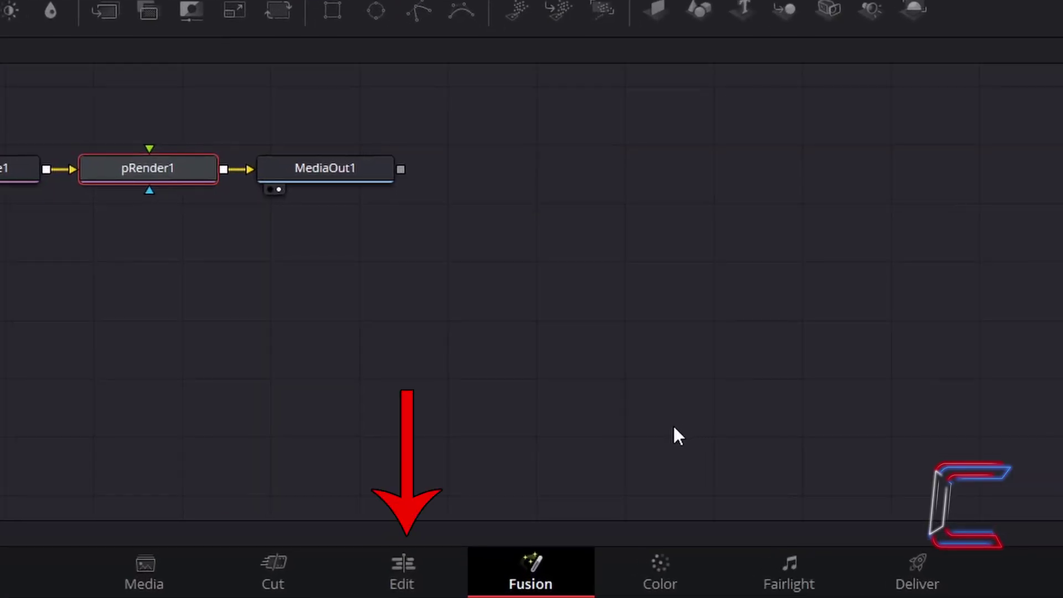
Step: On the Edit page, delete the Solid Color clip from Video 1
click(422, 562)
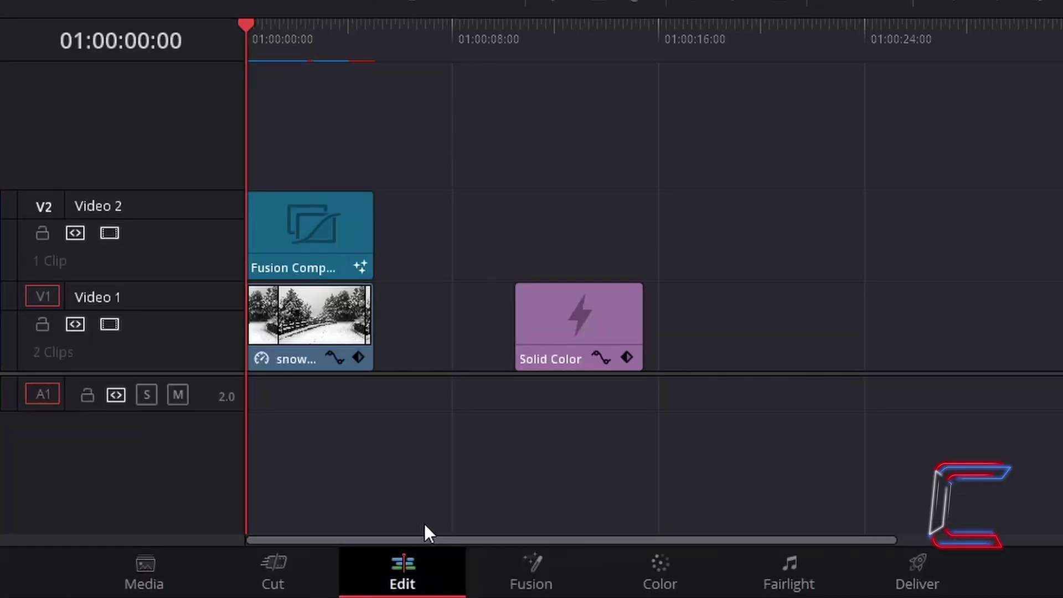
click(557, 321)
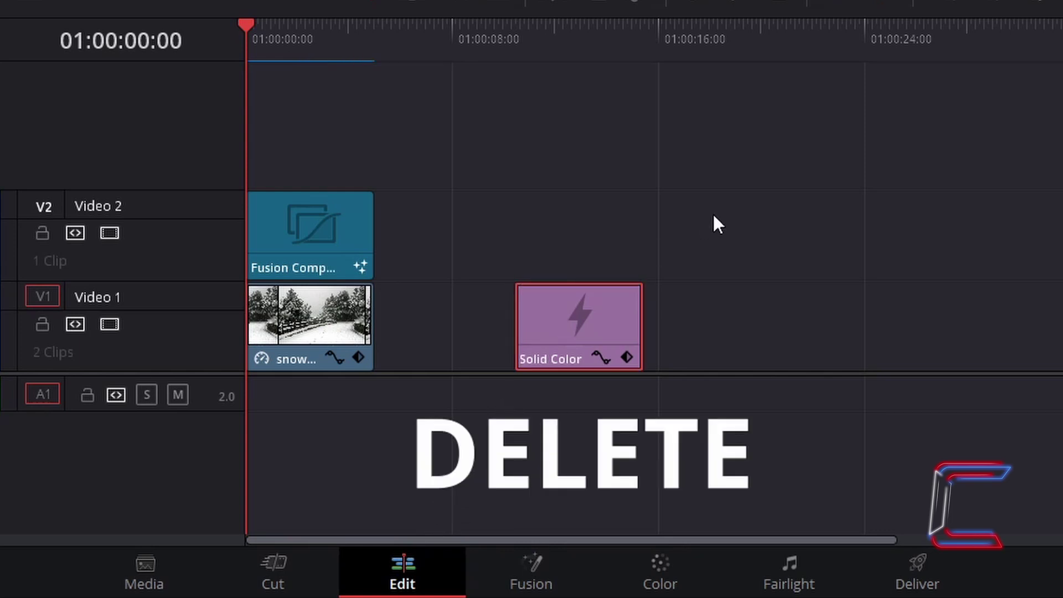
key(Delete)
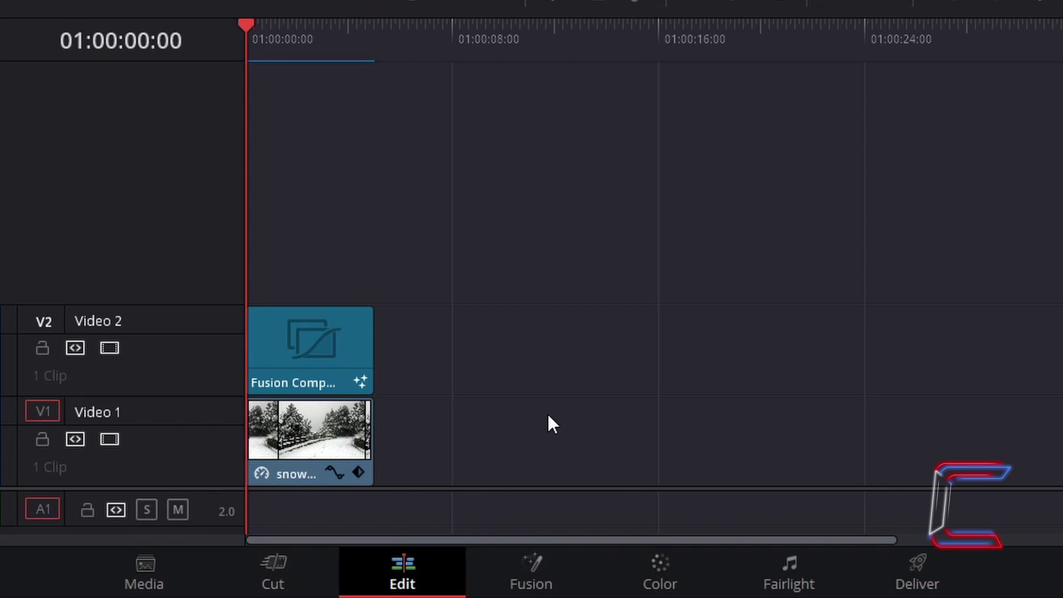
Step: Copy the Fusion Composition clip, move it to a new Video 3 track, and paste a copy onto Video 2
click(320, 331)
key(ctrl+c)
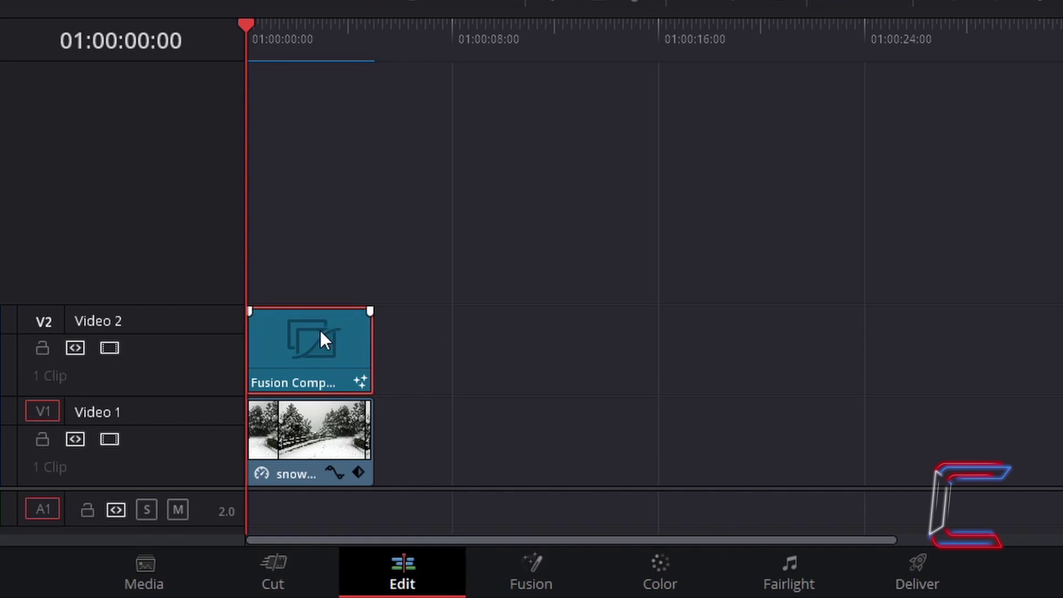
drag(321, 331, 330, 247)
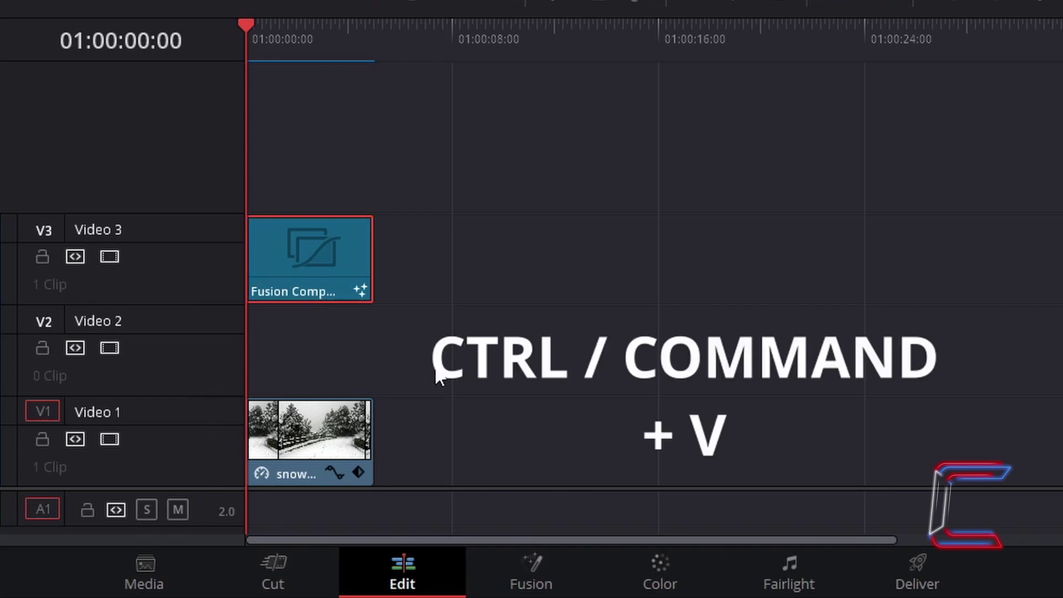
key(ctrl+v)
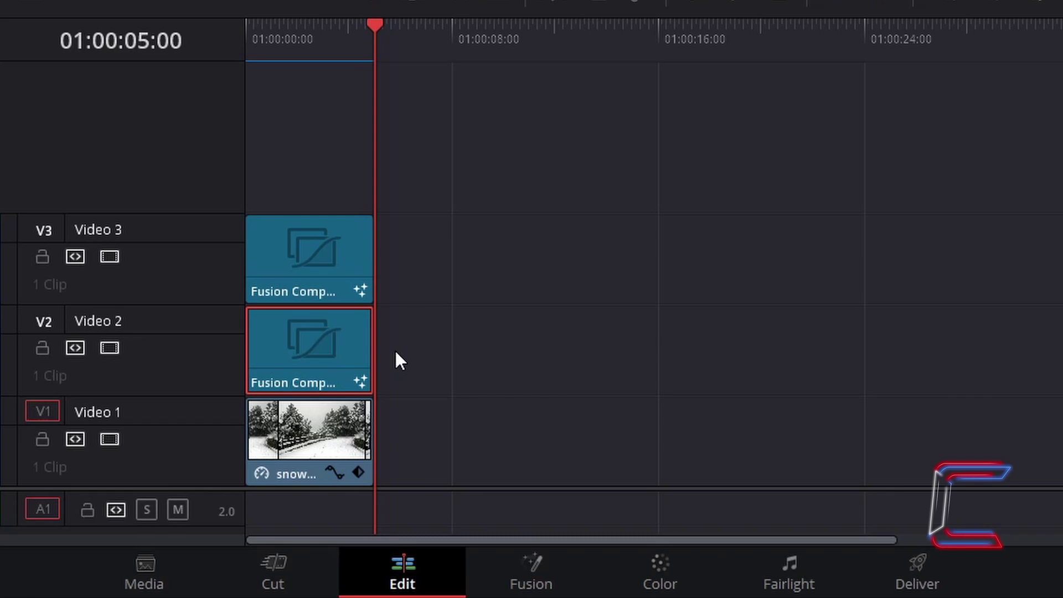
Step: Set the Video 2 Fusion clip's zoom to 3.5
mouse_move(316, 339)
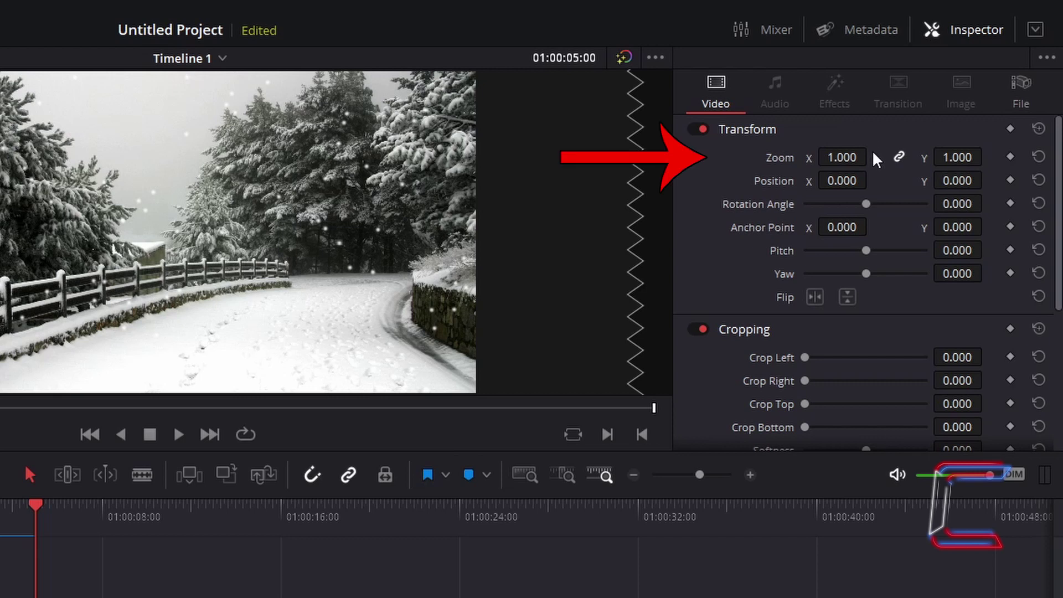
click(853, 157)
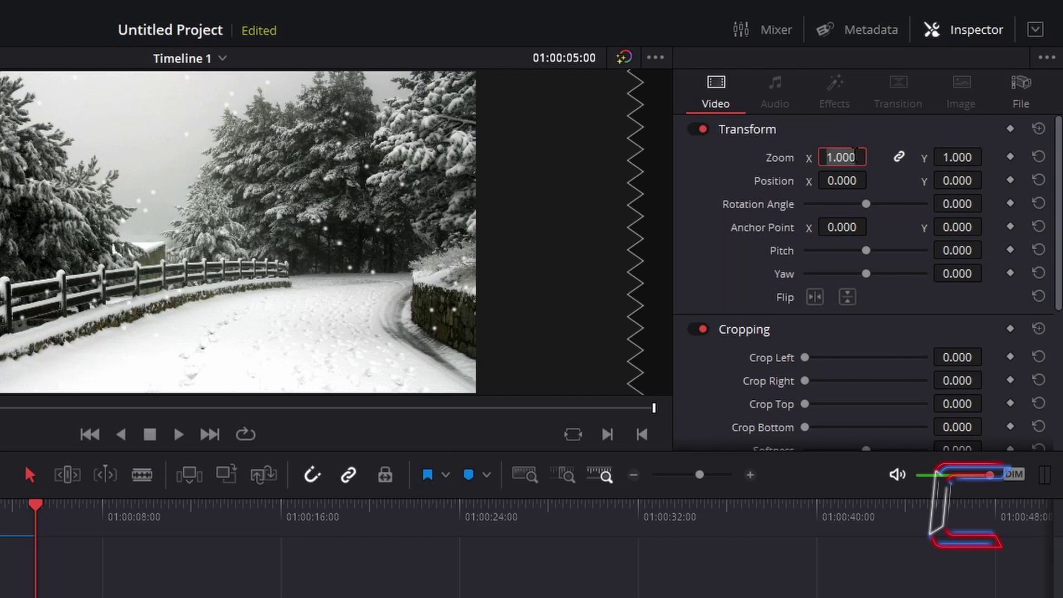
text(3.5)
key(Return)
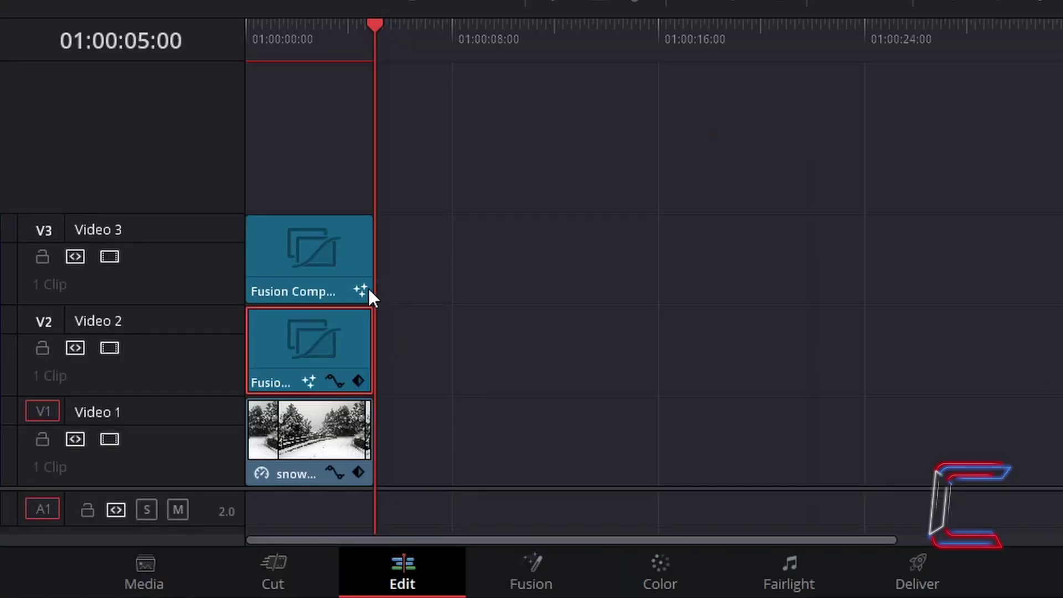
Step: Open the Video 2 clip in Fusion and set Ellipse1's Soft Edge to 0.03
right_click(310, 331)
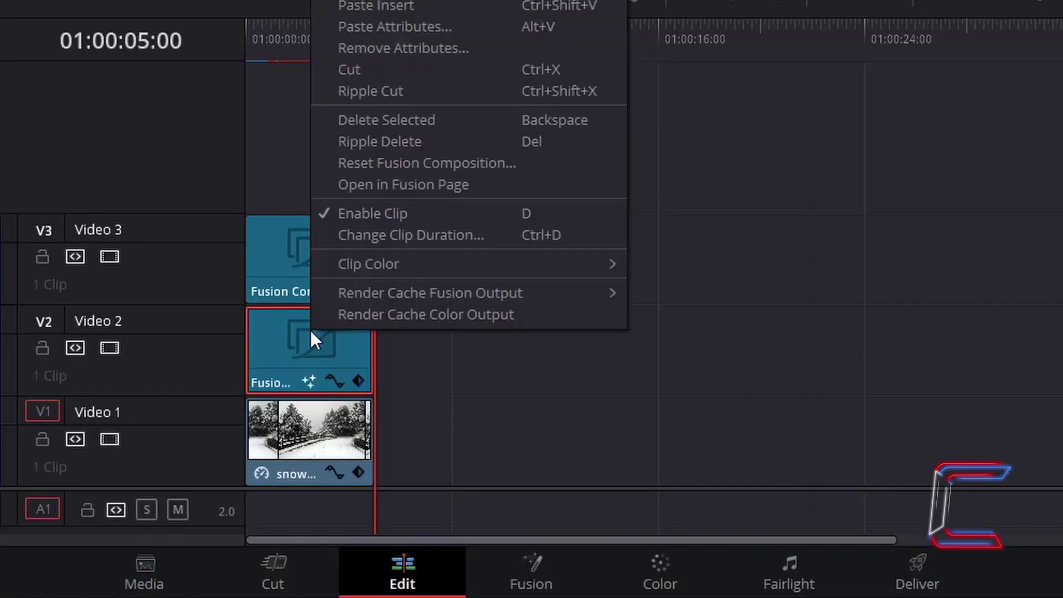
click(477, 183)
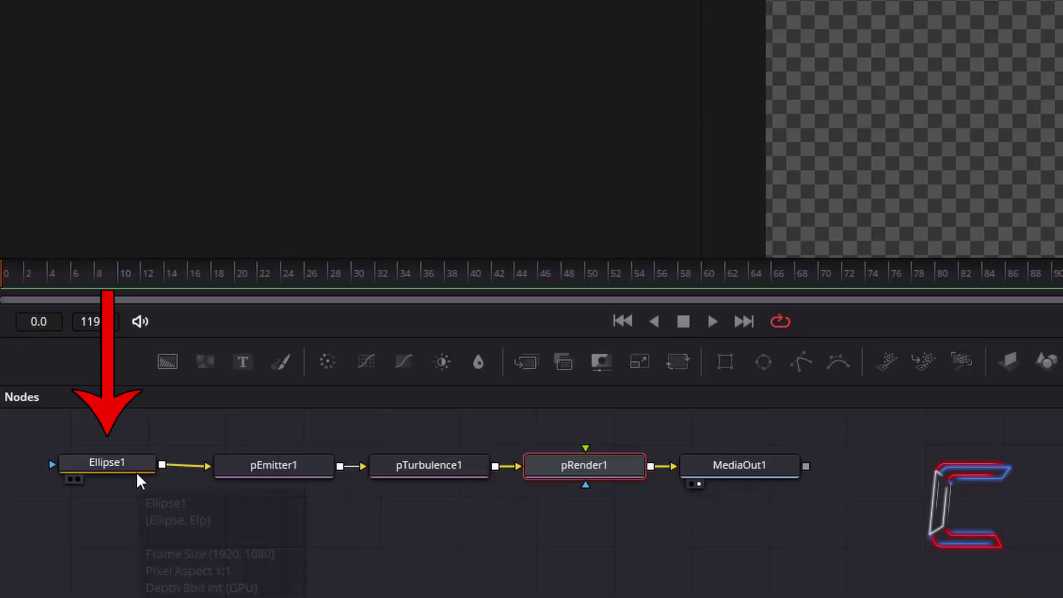
click(138, 474)
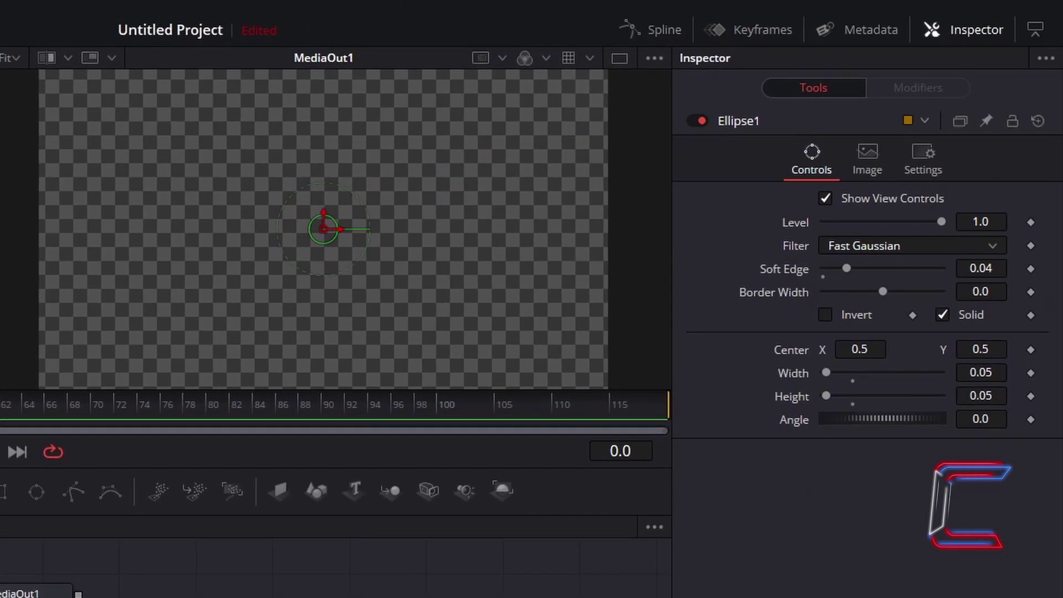
click(1004, 268)
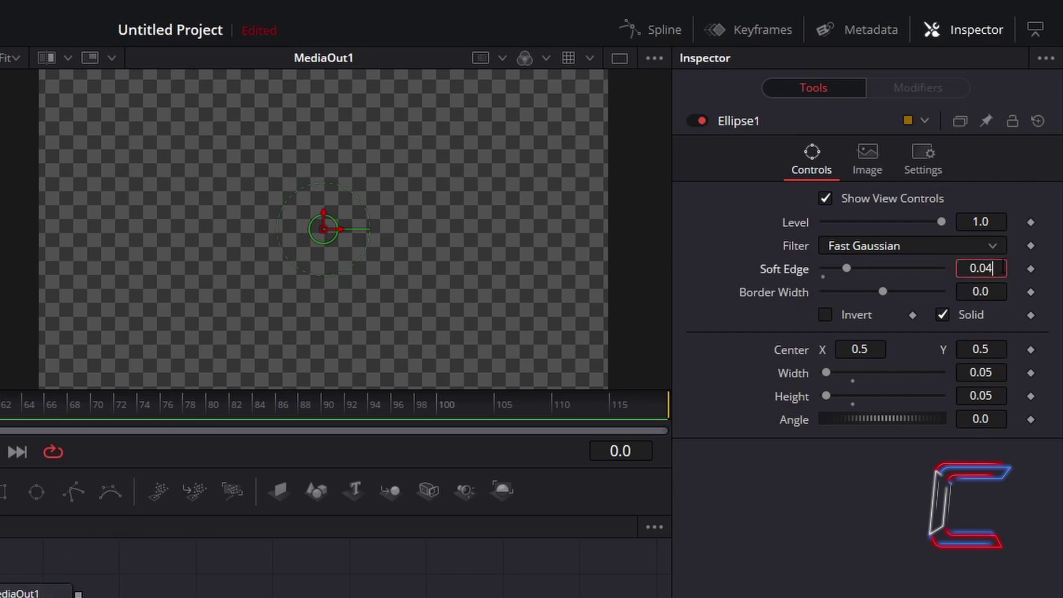
text(0.03)
key(Tab)
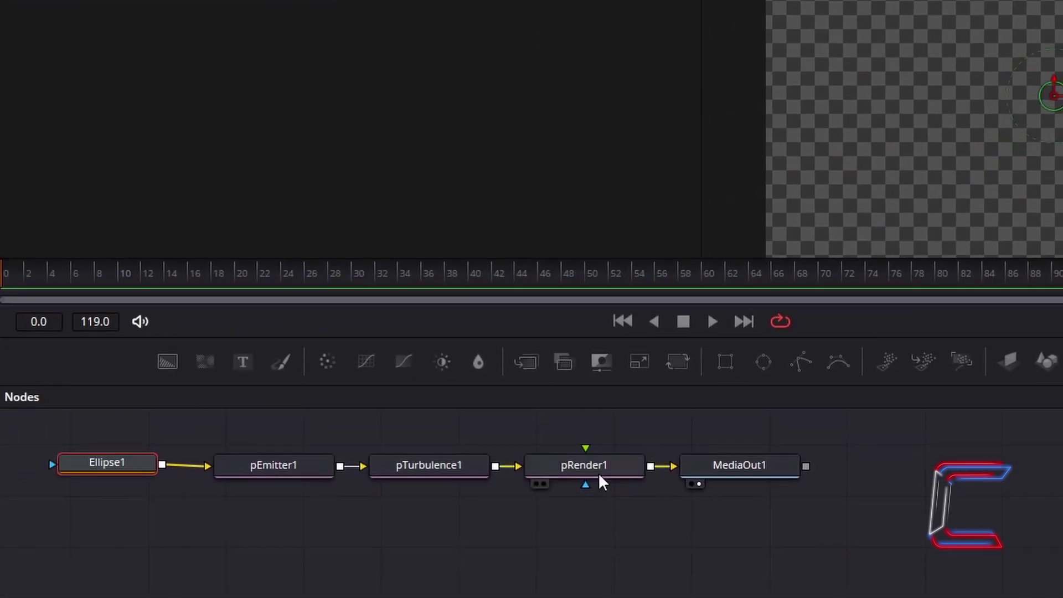
Step: Lower pEmitter1's particle Number to 1.0
click(304, 480)
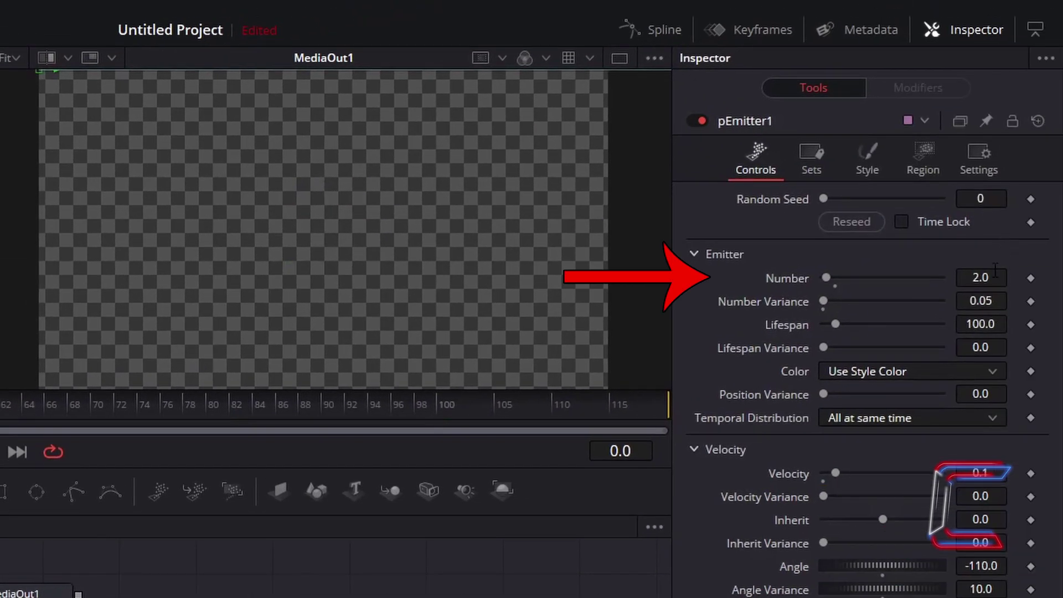
click(995, 275)
text(1)
key(Tab)
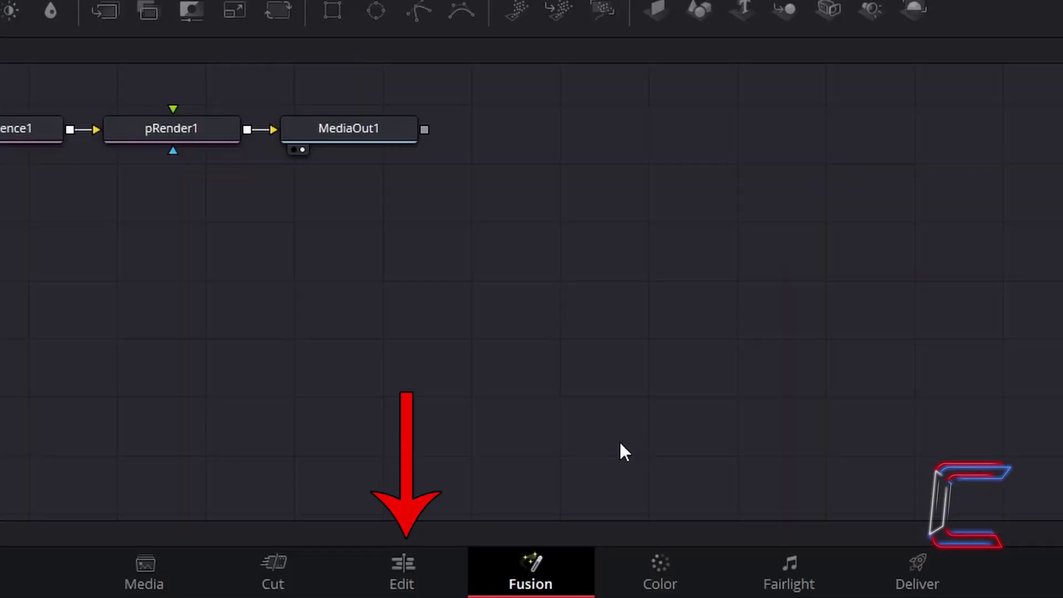
Step: On the Edit page, move the Video 3 Fusion clip to a new Video 4 track and paste a copy onto Video 3
click(426, 560)
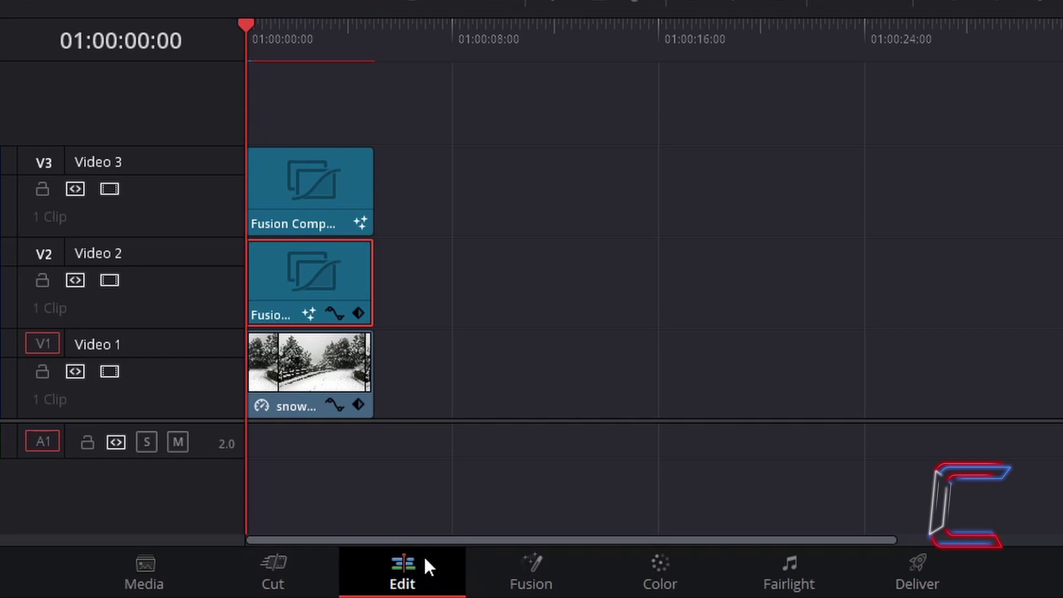
click(334, 175)
key(ctrl+c)
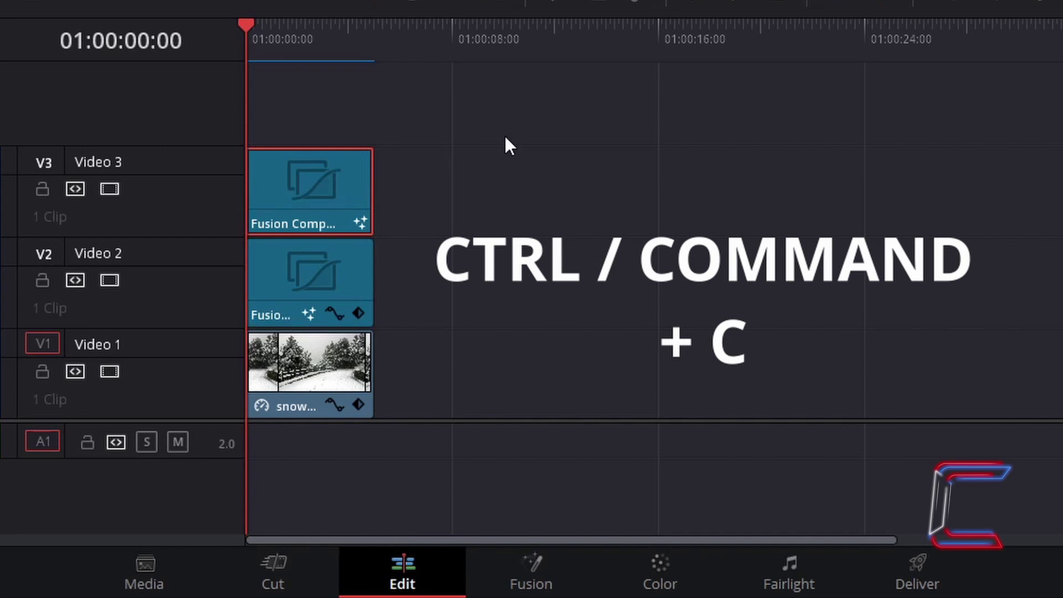
scroll(507, 176, up, 2)
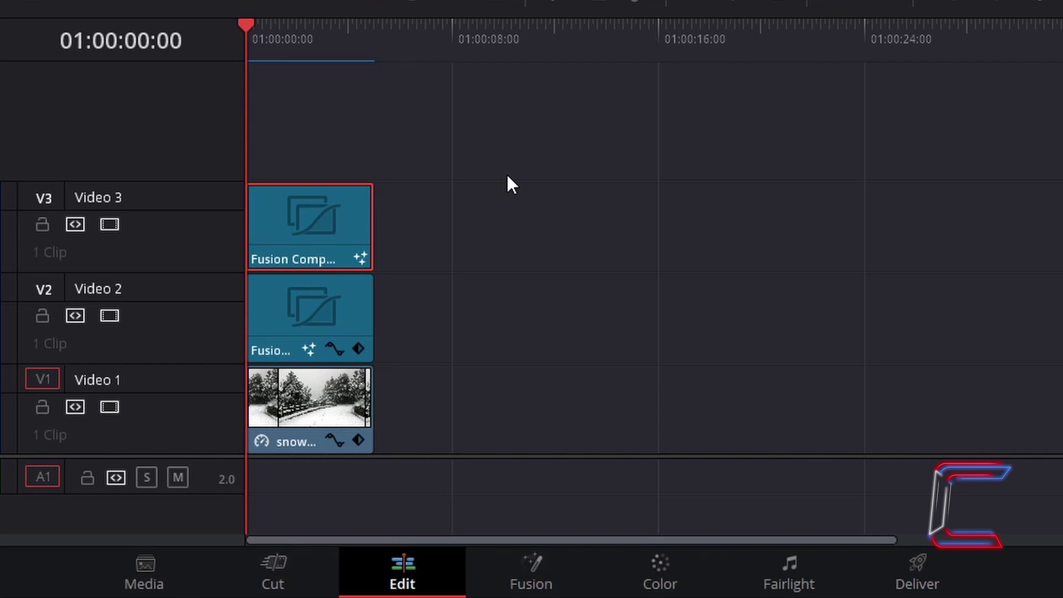
drag(260, 233, 278, 164)
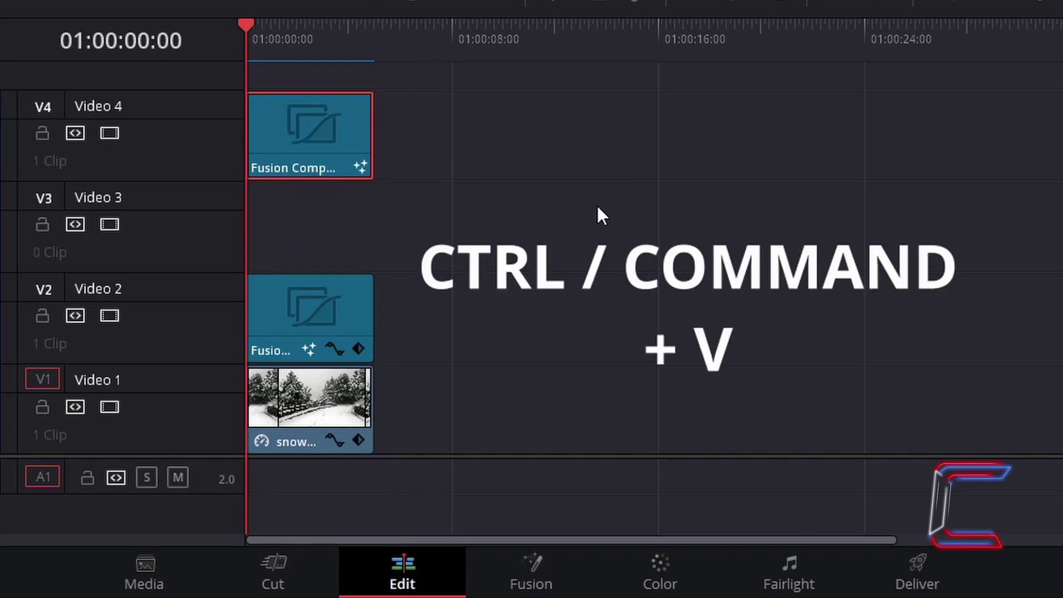
key(ctrl+v)
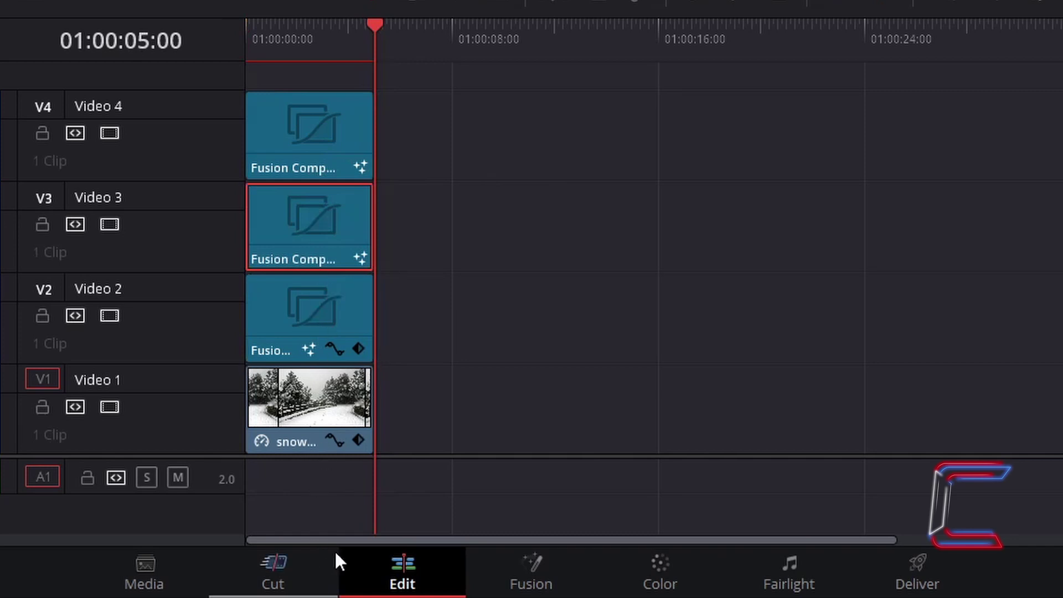
Step: Open the Video 3 clip in Fusion and set Ellipse1's Soft Edge and Width to 0.02
right_click(326, 209)
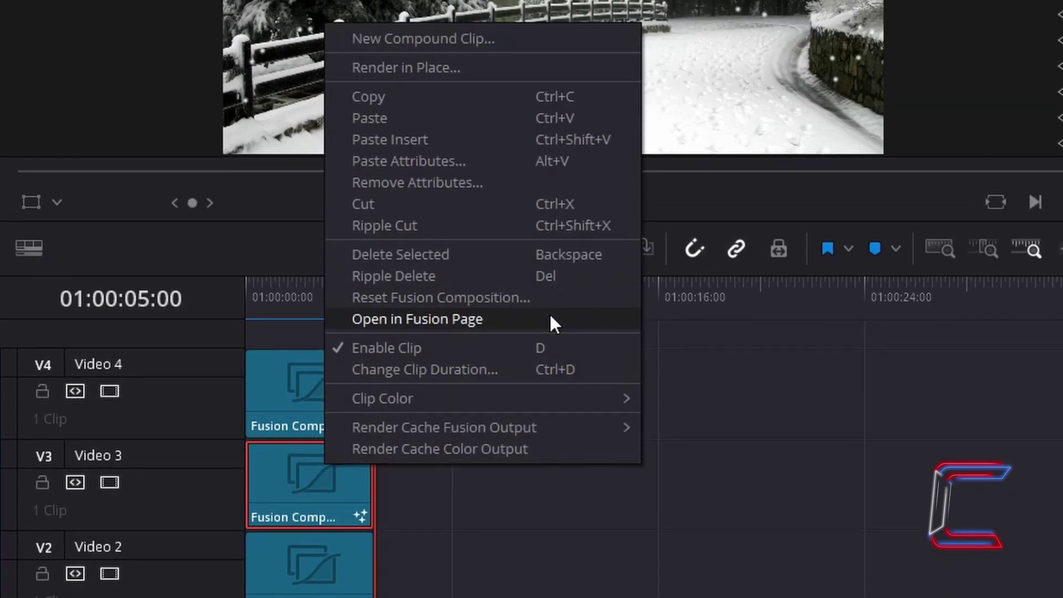
click(554, 324)
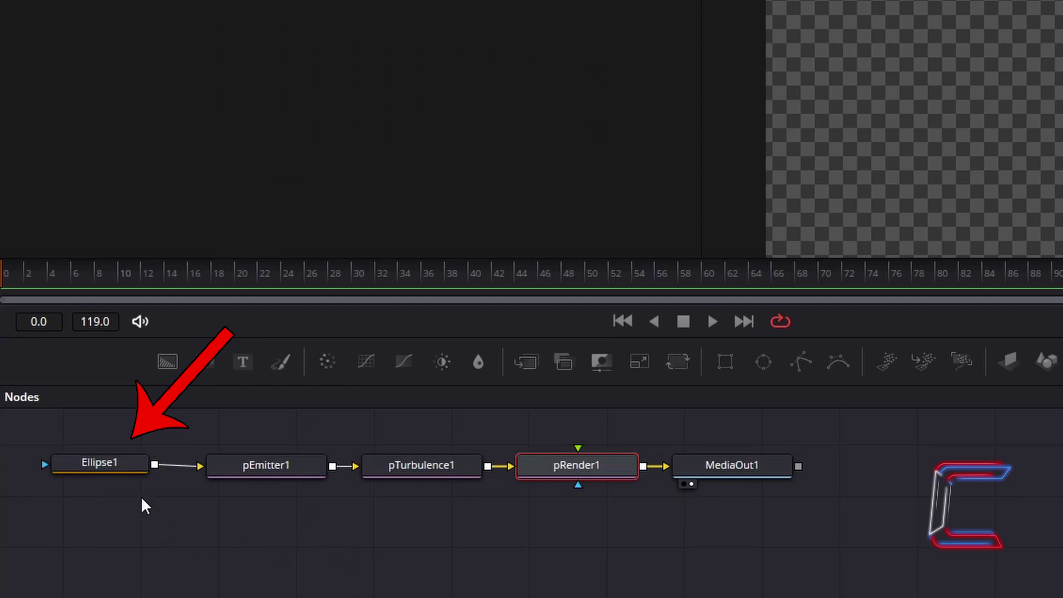
click(128, 472)
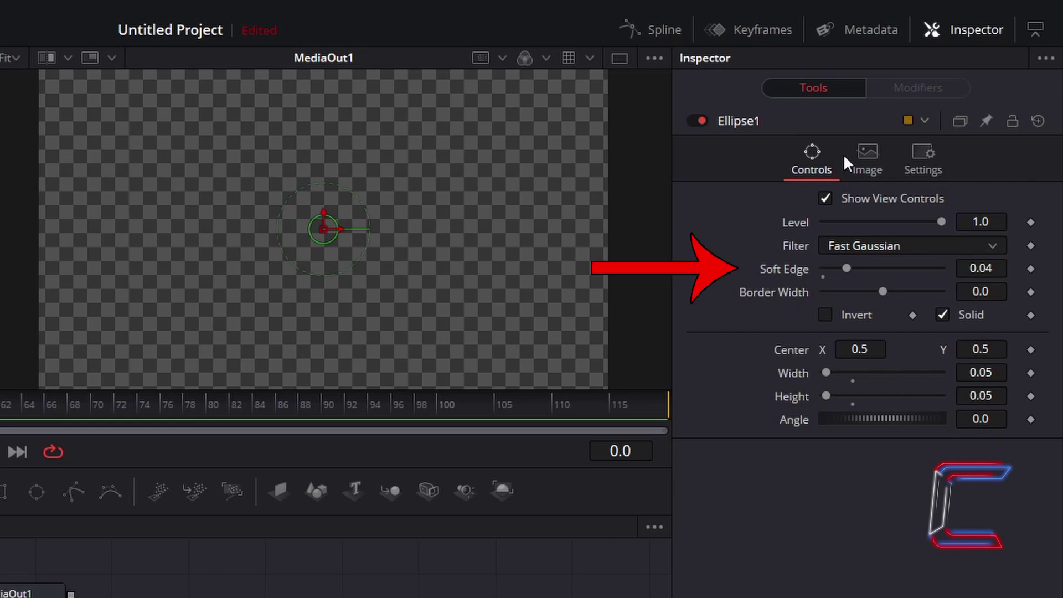
click(1003, 268)
key(BackSpace)
text(2)
key(Tab)
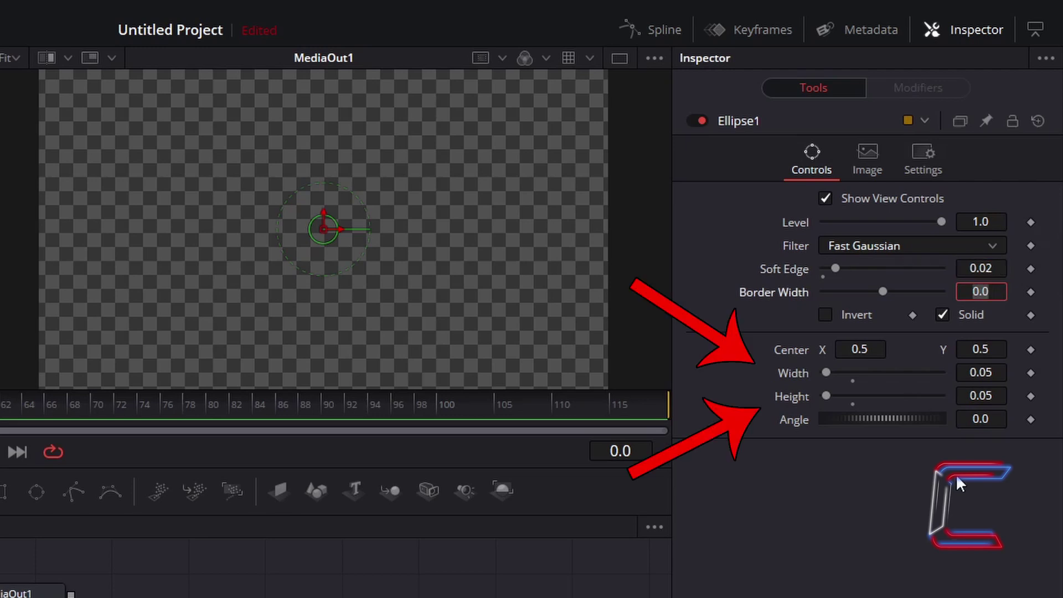
click(1003, 373)
key(BackSpace)
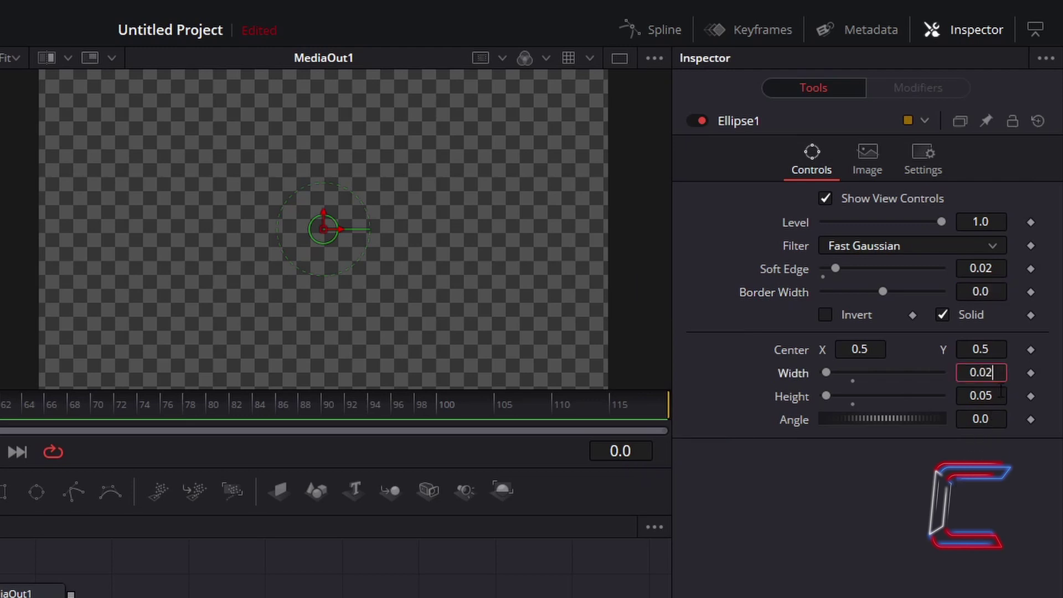